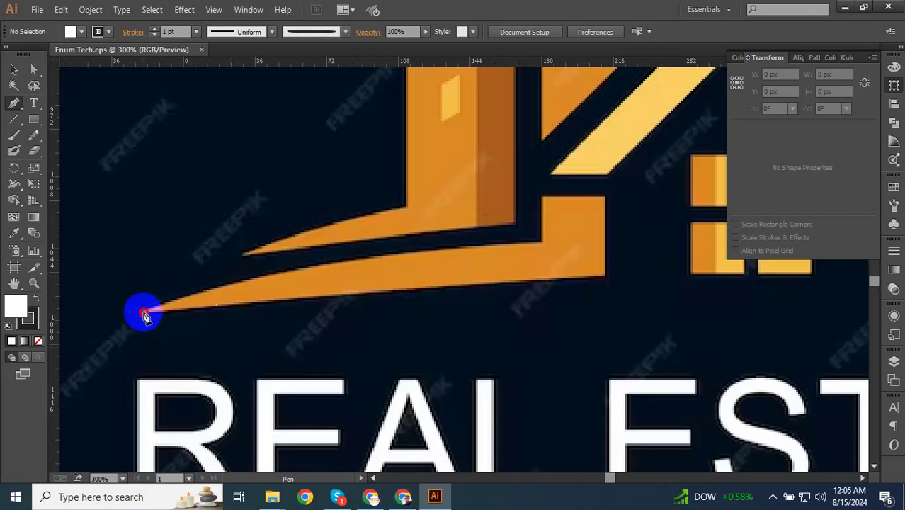
Step: Place Pen anchors at the lower-left swoosh's tip and corners, undoing one stray point
left_click(144, 315)
left_click(604, 280)
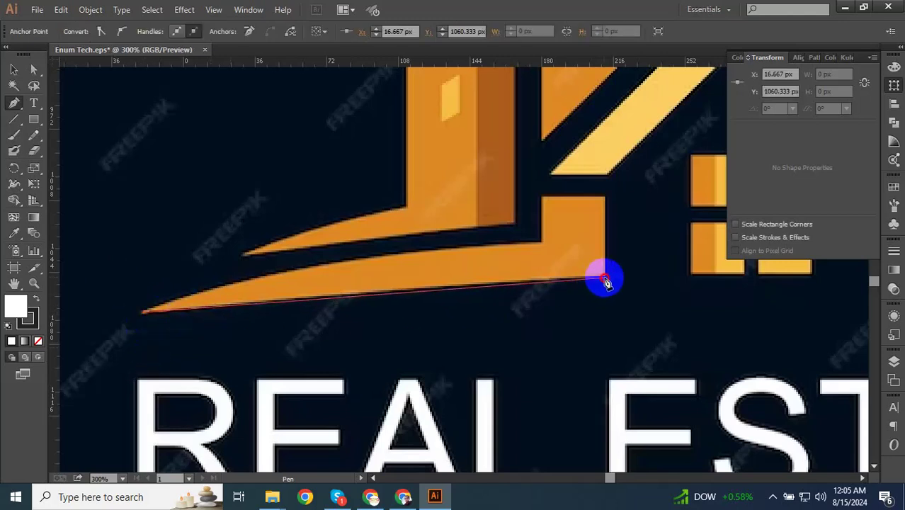
left_click(720, 282)
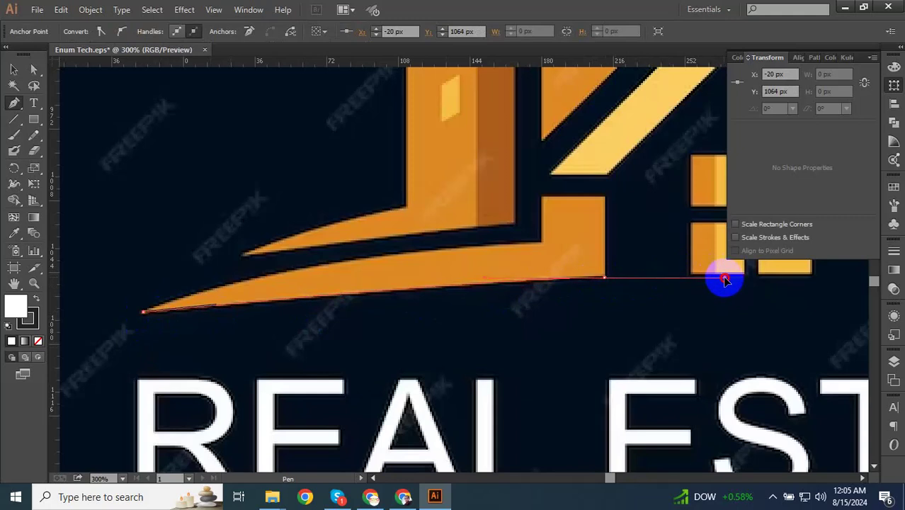
key("ctrl+z")
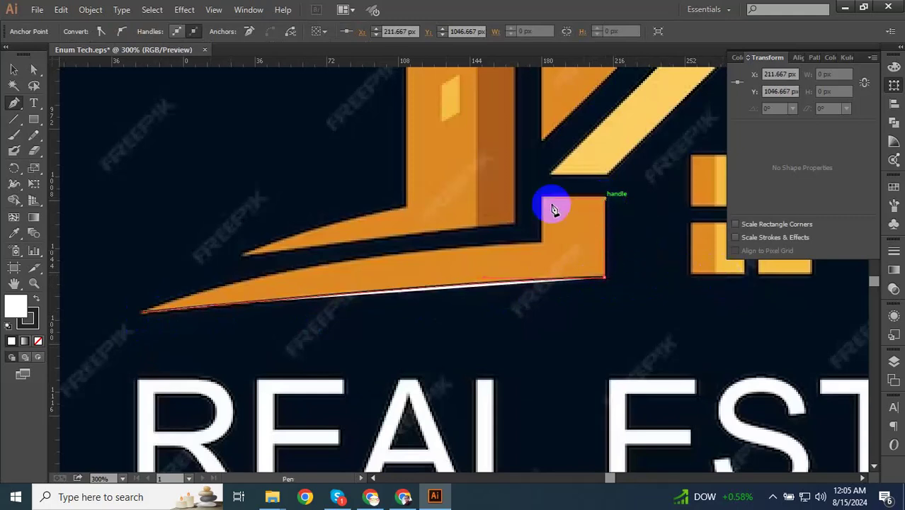
left_click(540, 199)
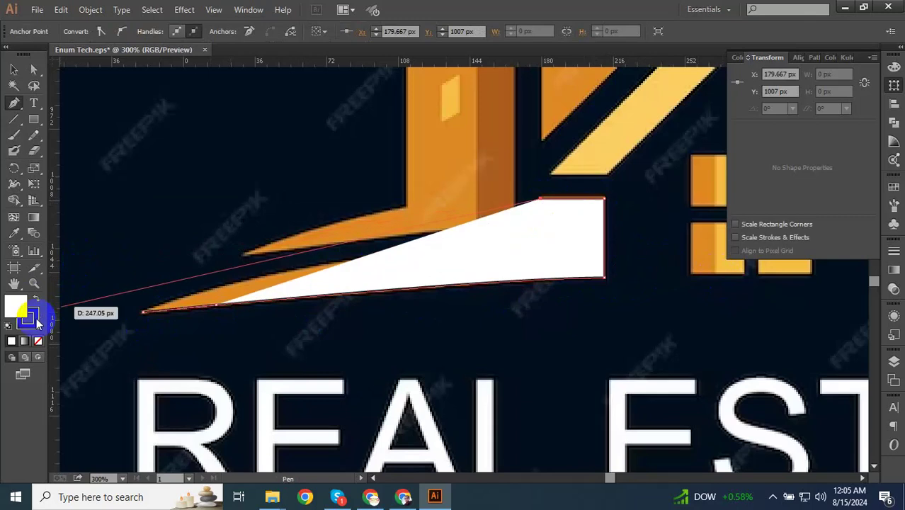
Step: Swap fill and stroke so the traced swoosh path has no fill
left_click(36, 302)
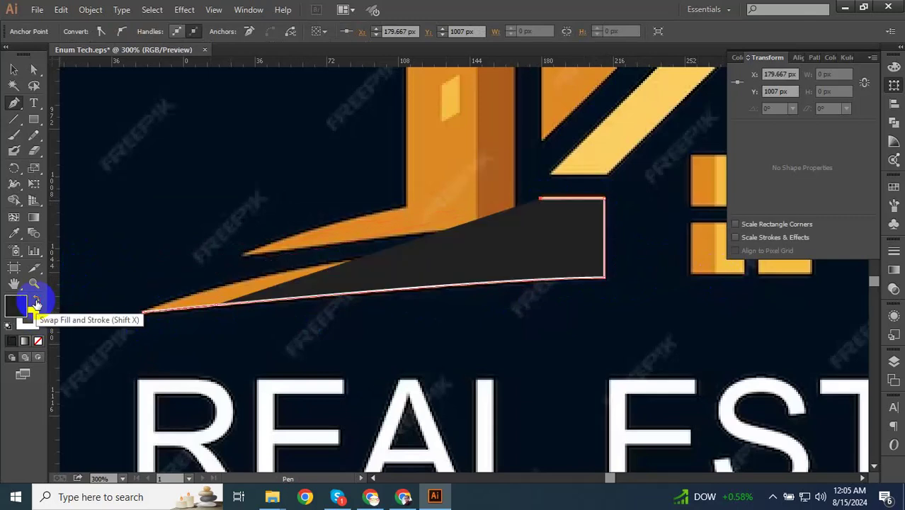
left_click(41, 340)
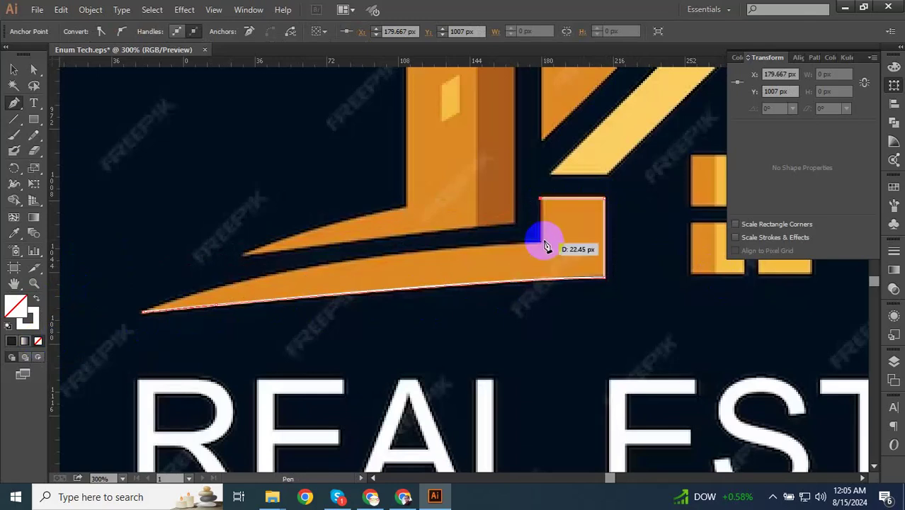
scroll(606, 226, "down", 1)
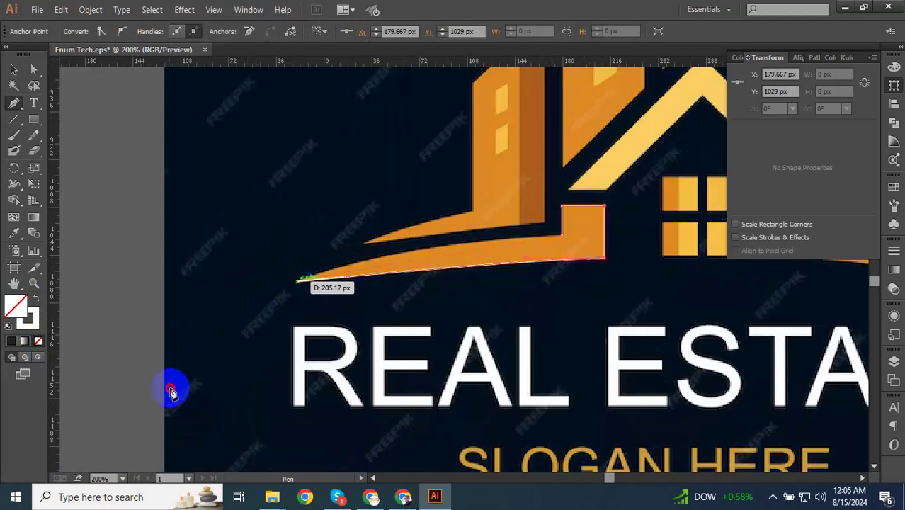
key("ctrl")
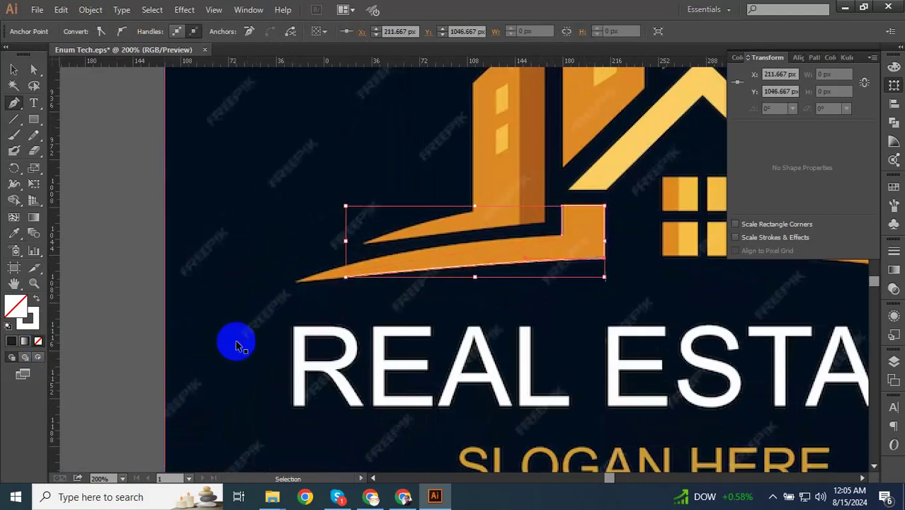
Step: Resume the swoosh path at its tip anchor and pull out curve handles
scroll(292, 323, "up", 1)
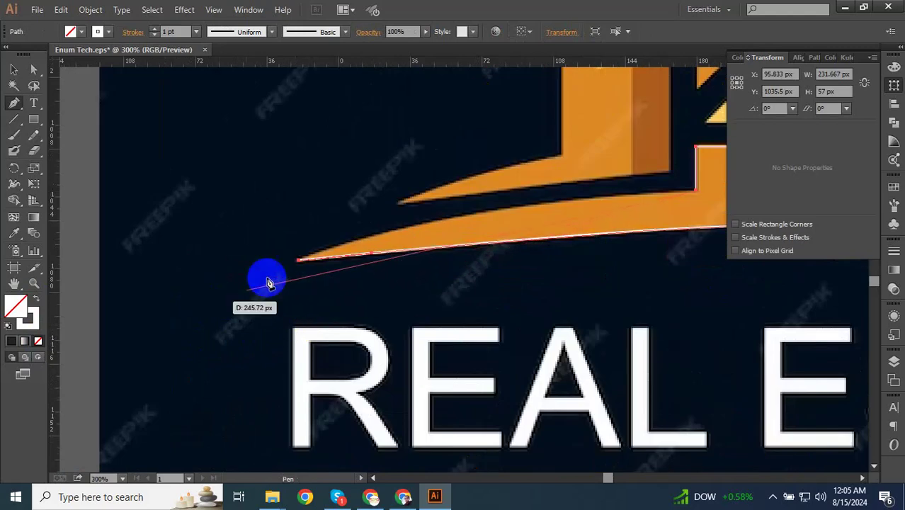
left_click(300, 266)
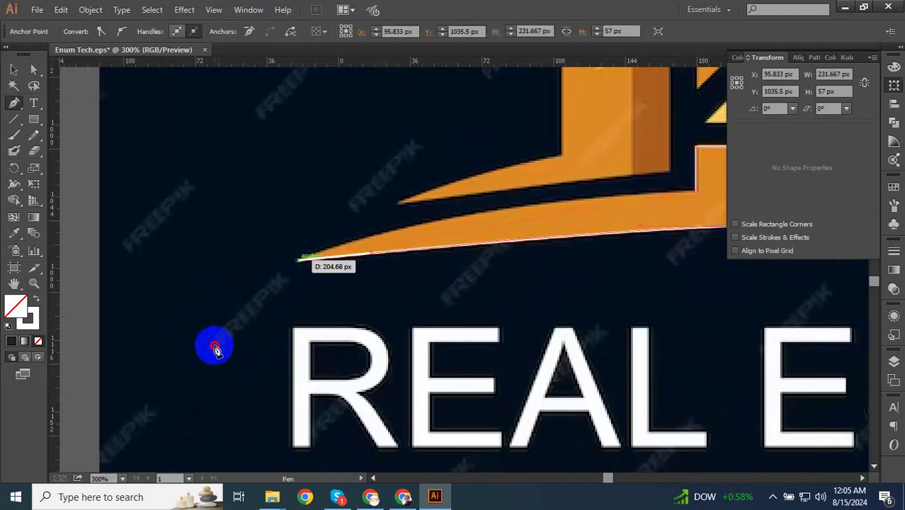
key("ctrl")
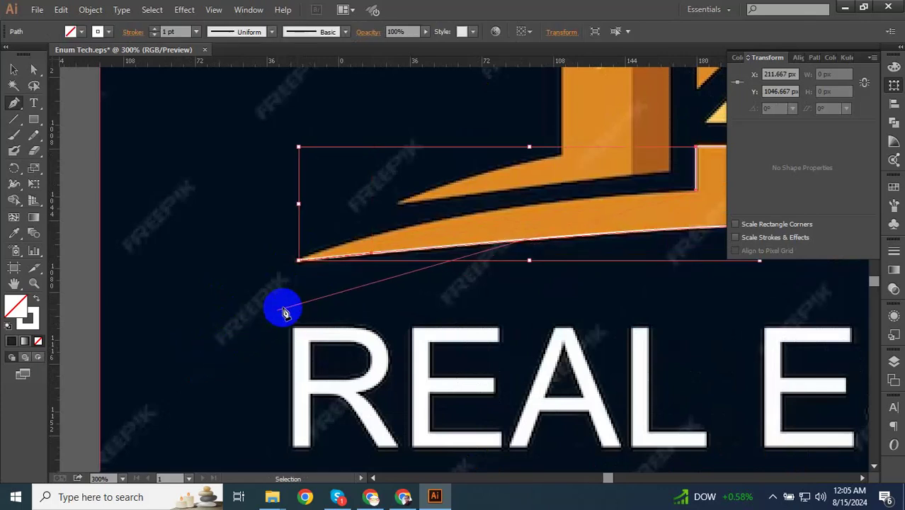
left_click(303, 261)
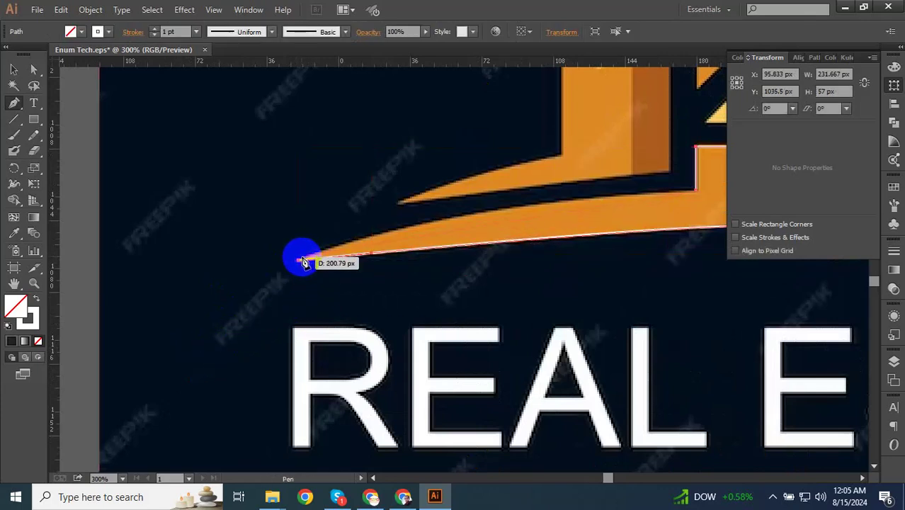
left_click_drag(302, 261, 132, 320)
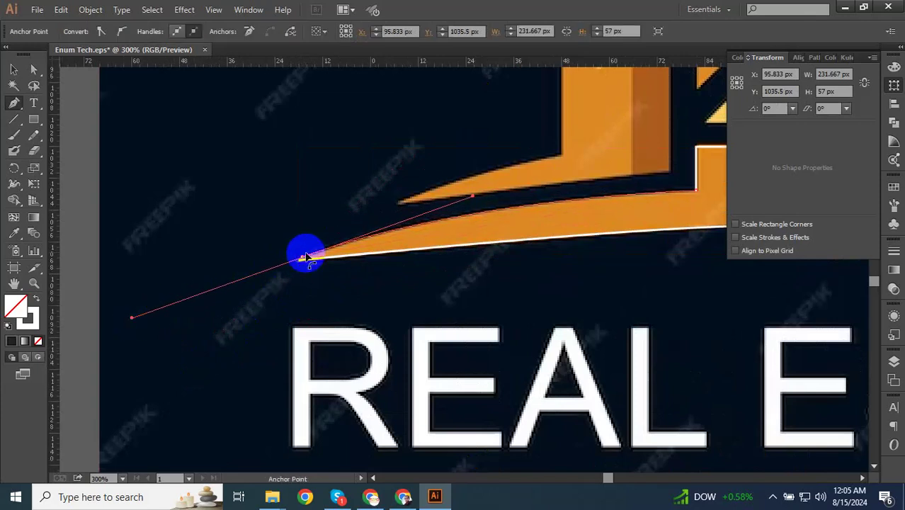
Step: Reposition the tip anchor so the path closes in a sharp point, then deselect
scroll(304, 264, "up", 5)
scroll(304, 266, "up", 2)
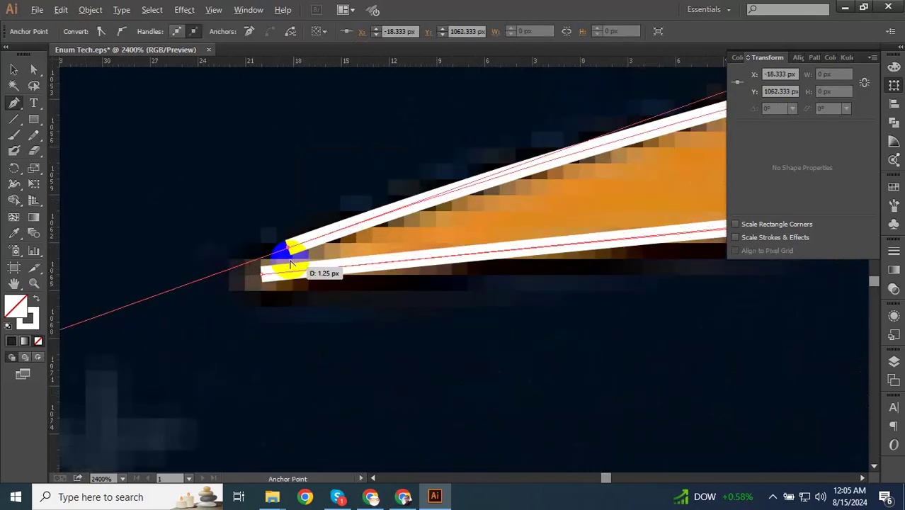
left_click_drag(292, 257, 263, 278)
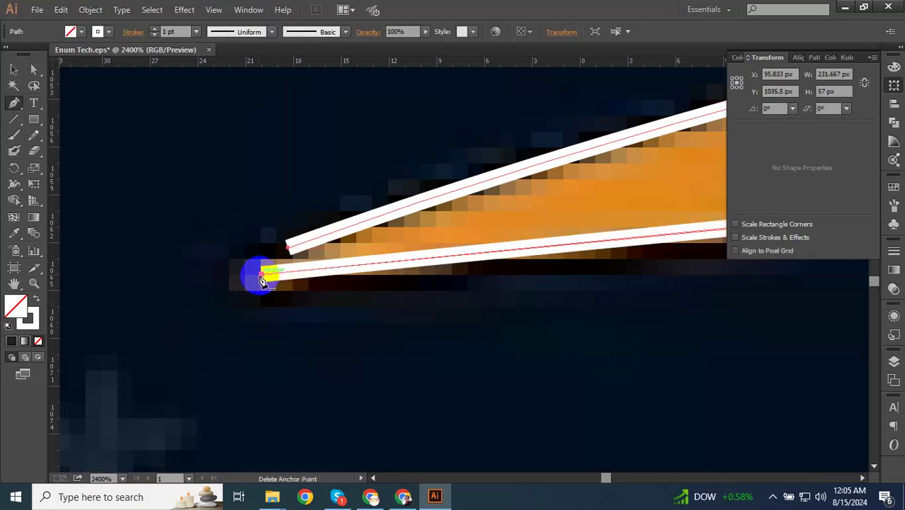
left_click_drag(262, 279, 212, 283)
key("ctrl+plus")
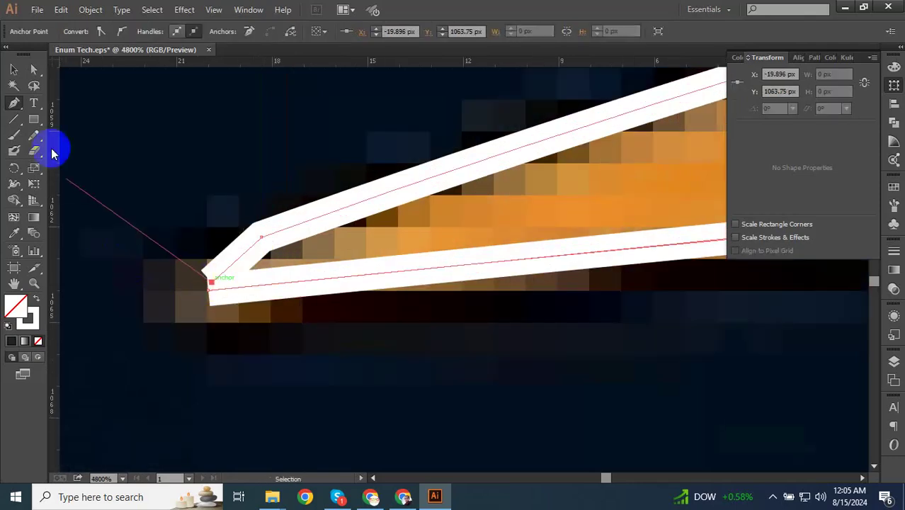
left_click(16, 71)
left_click(202, 191)
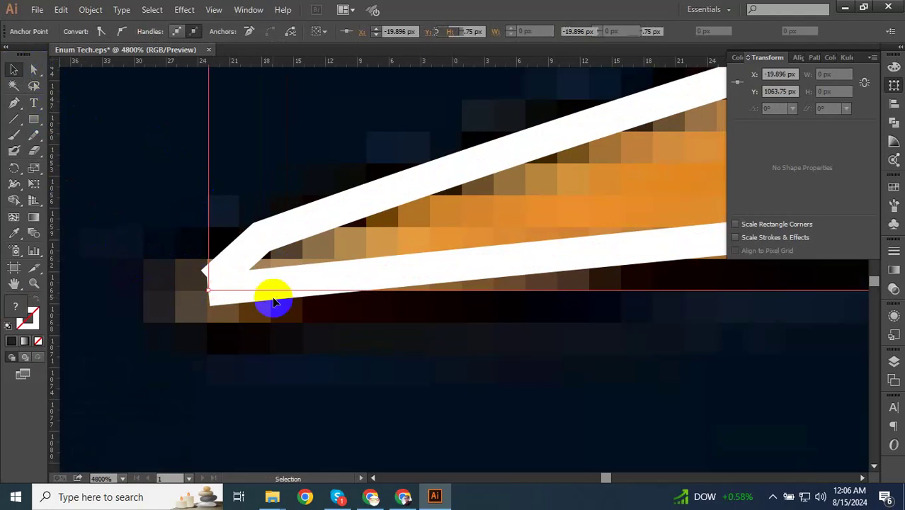
scroll(294, 326, "down", 5)
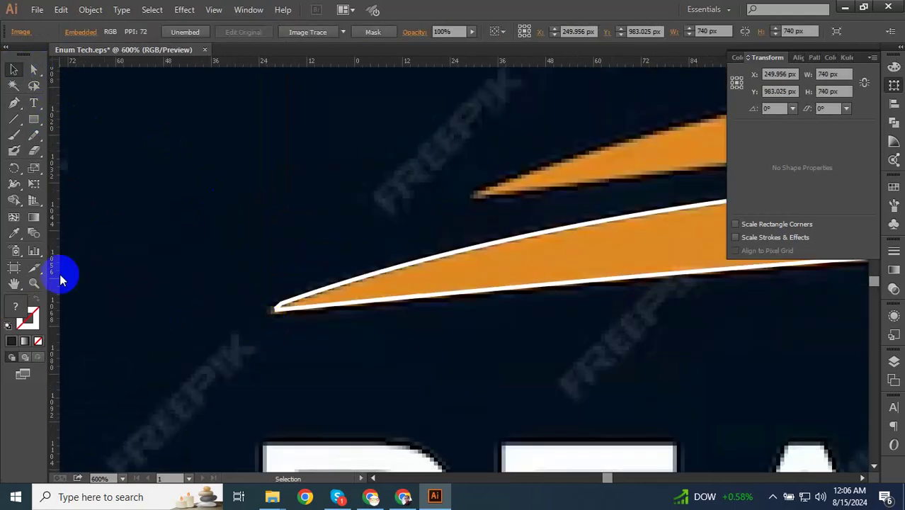
Step: Sample the dark navy background colour as the fill with the Eyedropper
left_click(15, 236)
left_click(495, 263)
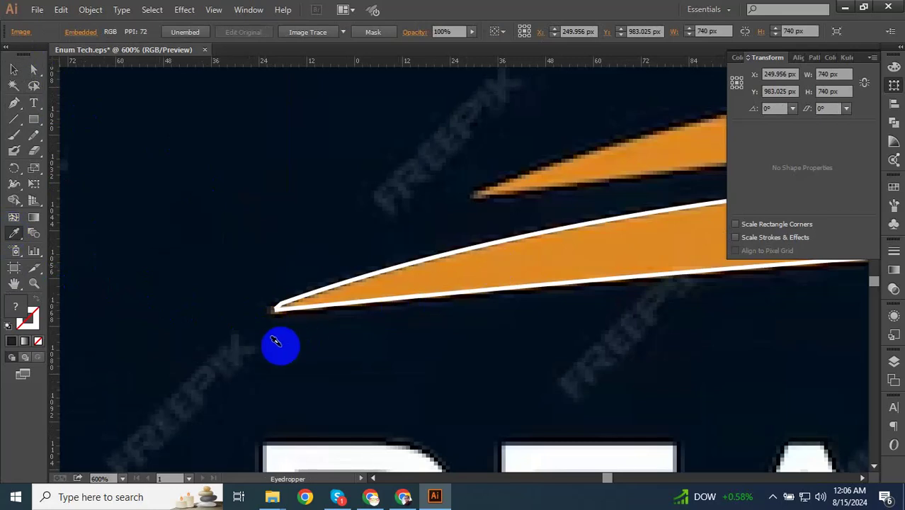
scroll(479, 378, "down", 2)
left_click(482, 374)
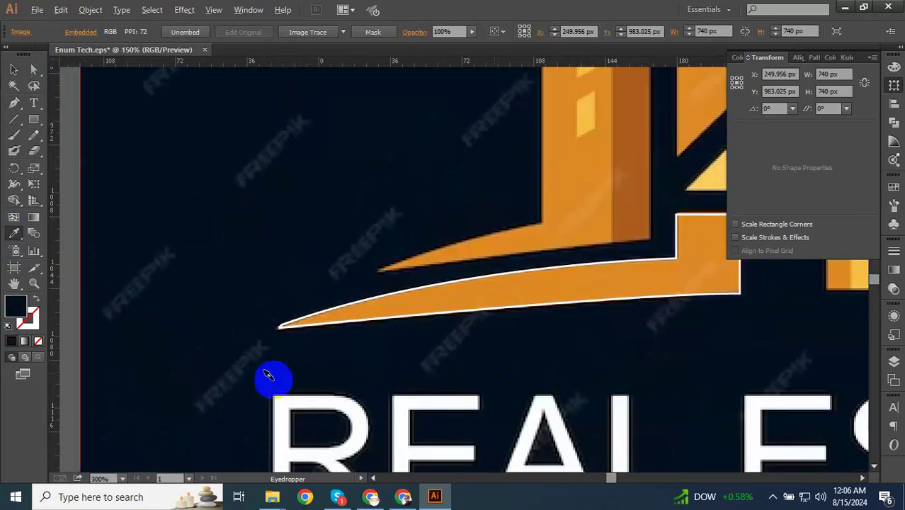
scroll(269, 378, "down", 2)
key("v")
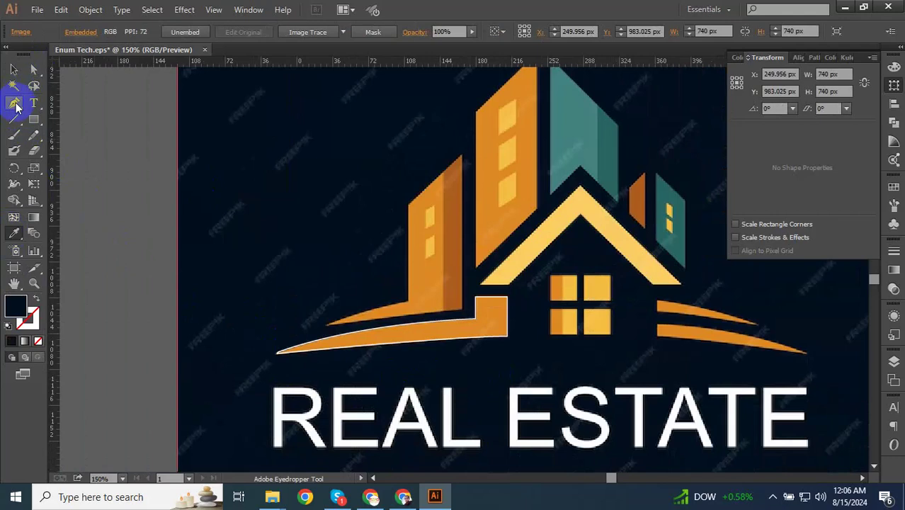
Step: Trace a closed Pen path over the roof's left slope: lower-left corner, inner apex, outer apex
left_click(16, 104)
scroll(536, 305, "up", 2)
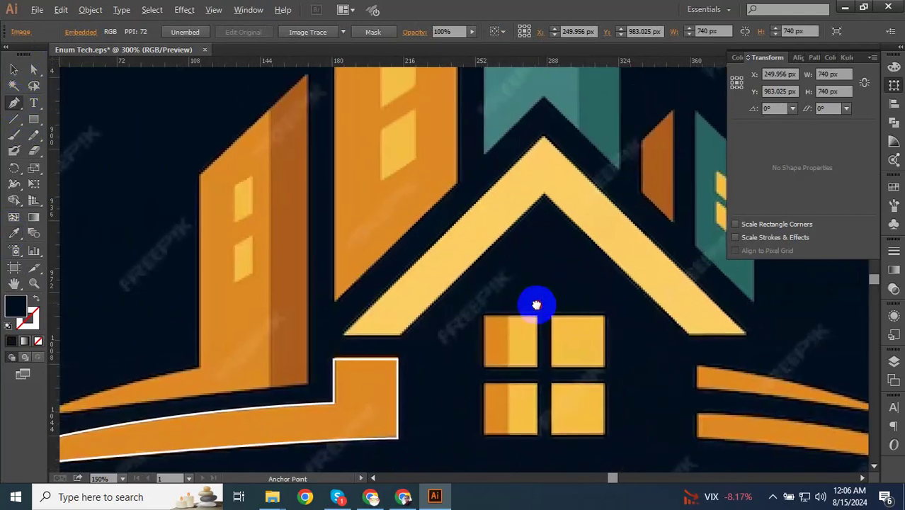
left_click_drag(537, 305, 391, 301)
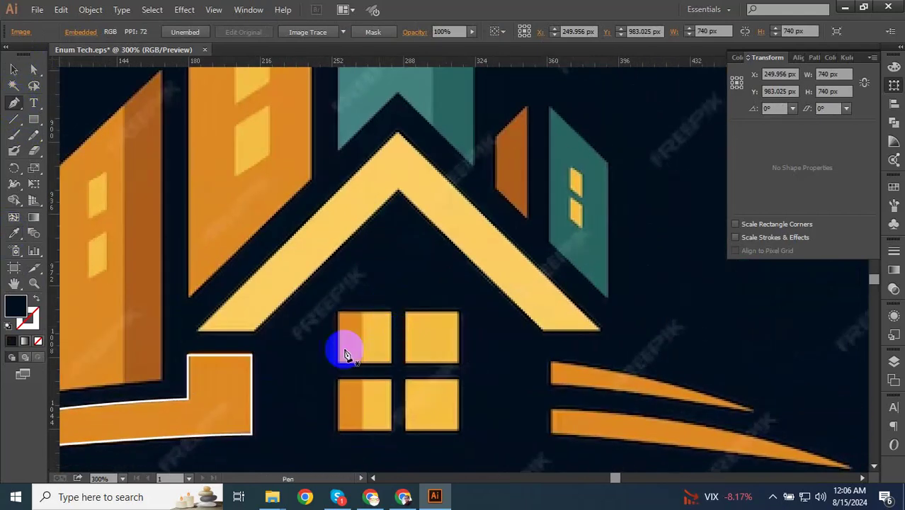
left_click(224, 353)
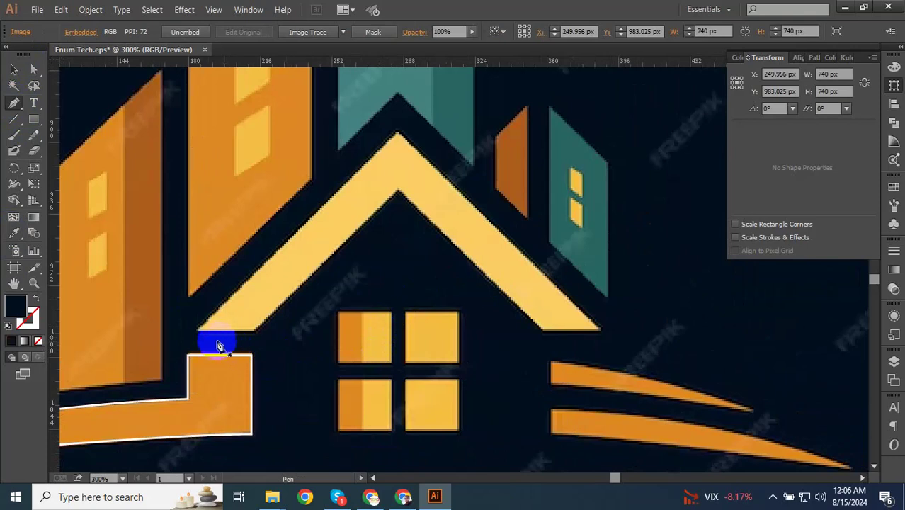
left_click(198, 331)
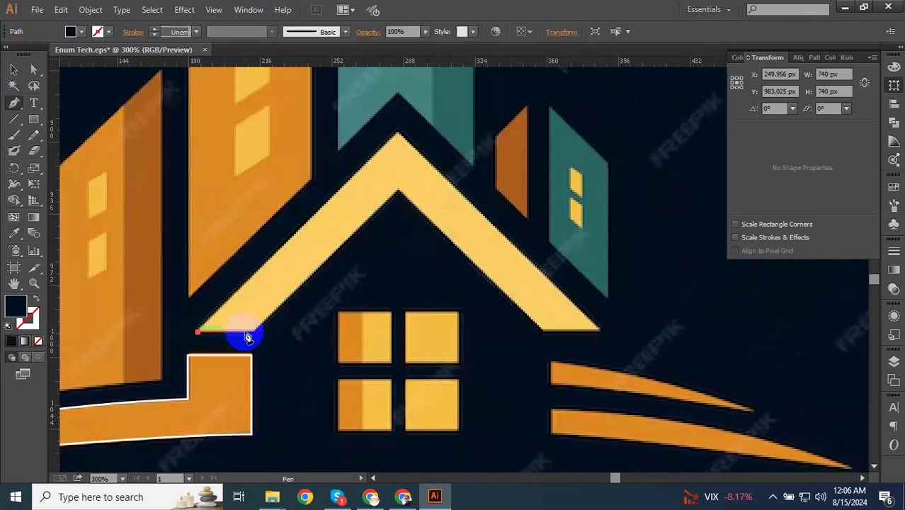
left_click(259, 331)
left_click(399, 199)
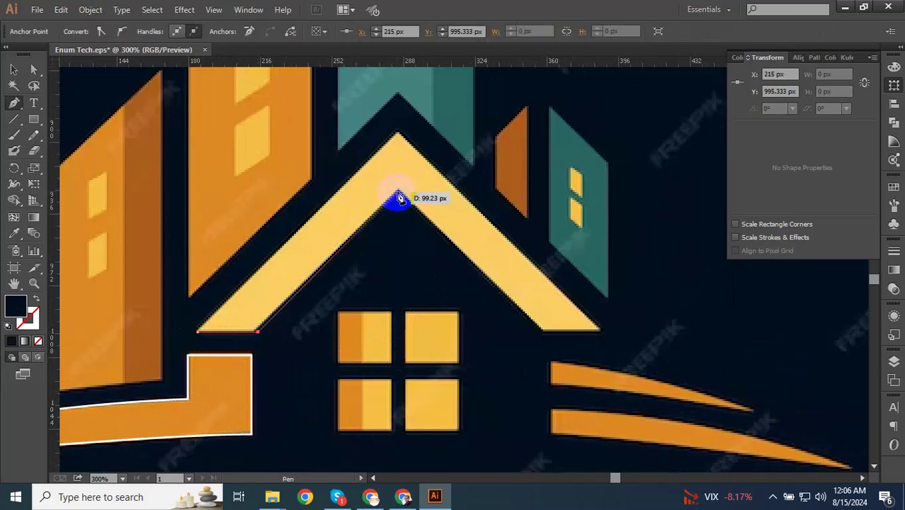
left_click_drag(398, 191, 399, 134)
left_click(398, 132)
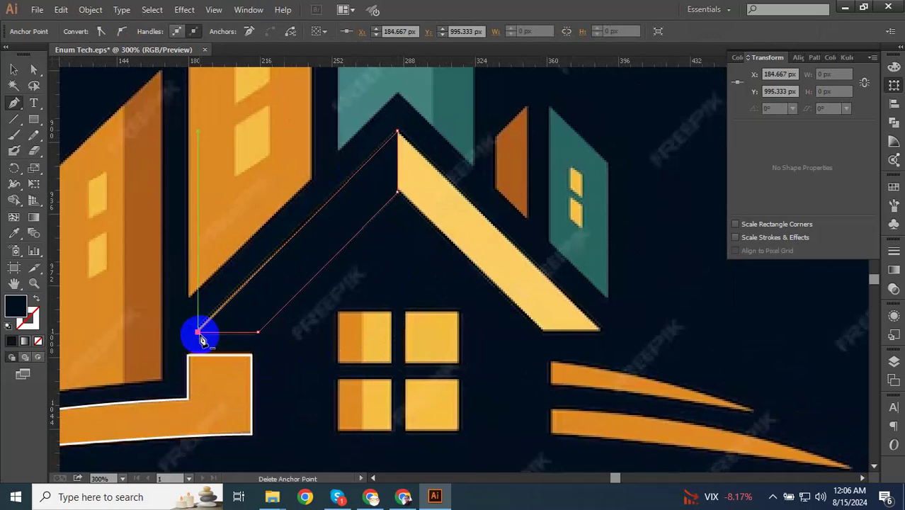
left_click(14, 70)
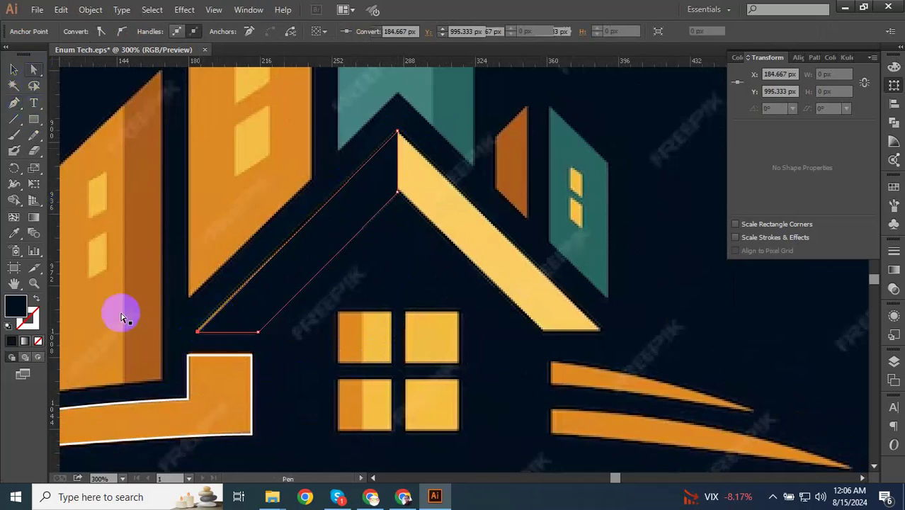
Step: Select the roof path's bottom-left anchor, undo a stray nudge, and zoom in
scroll(202, 367, "up", 2)
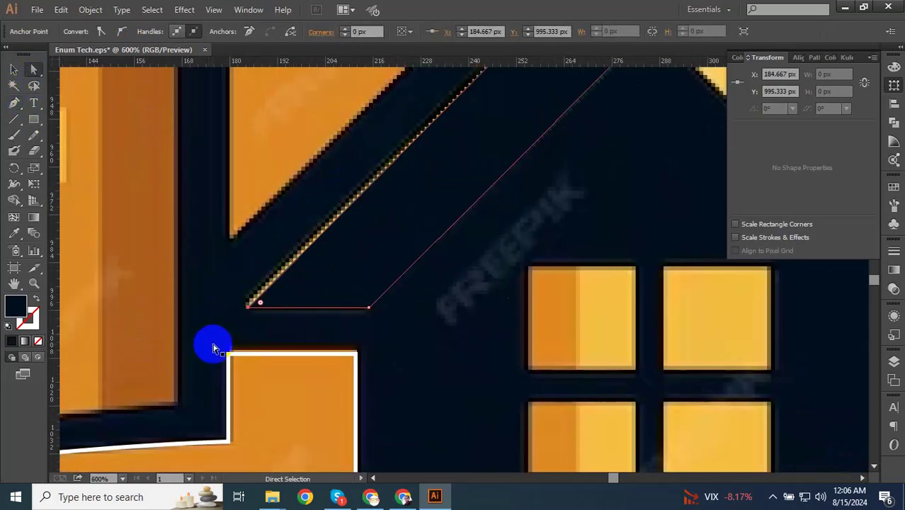
left_click(248, 310)
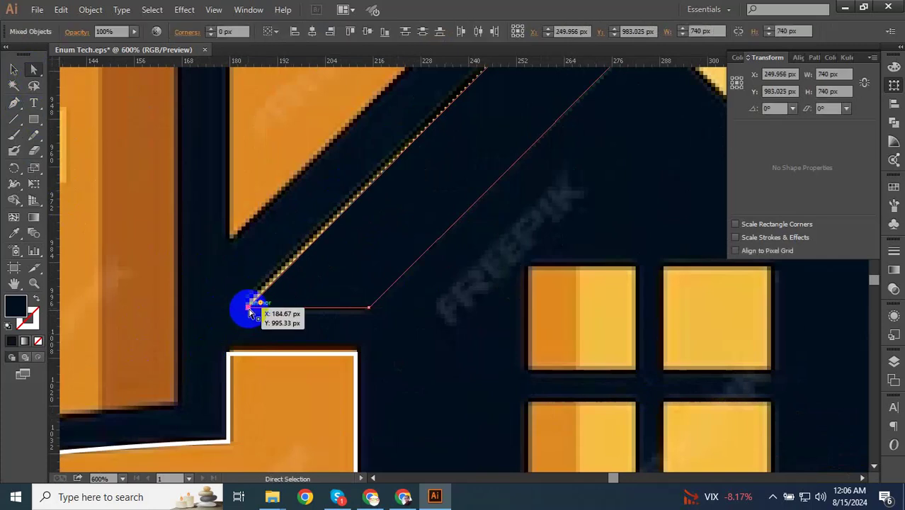
left_click_drag(242, 312, 241, 315)
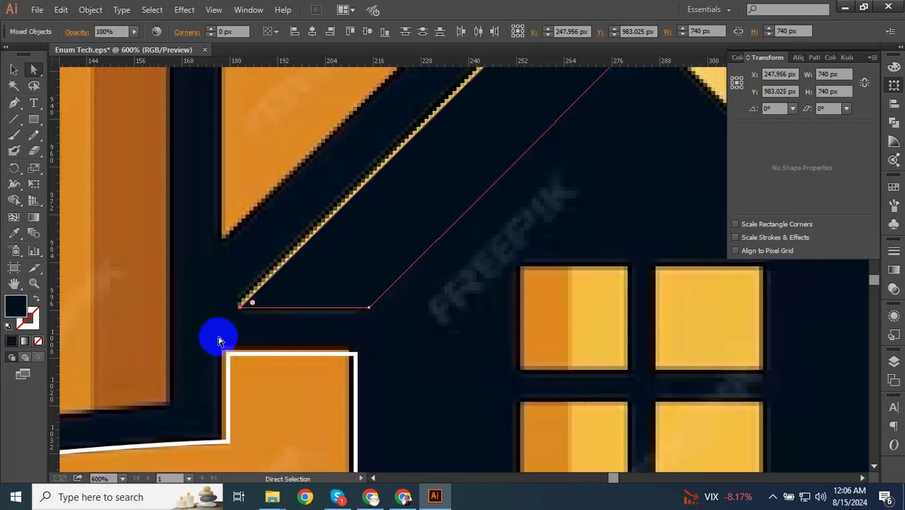
key("ctrl+z")
key("ctrl+equal")
key("ctrl+equal")
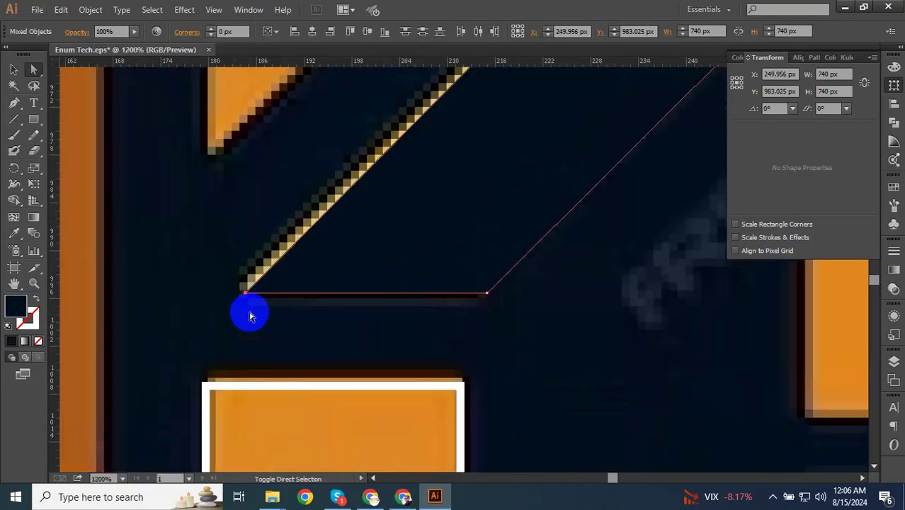
Step: Drag the bottom-left anchor left onto the roof's inner corner, then deselect
left_click(248, 302)
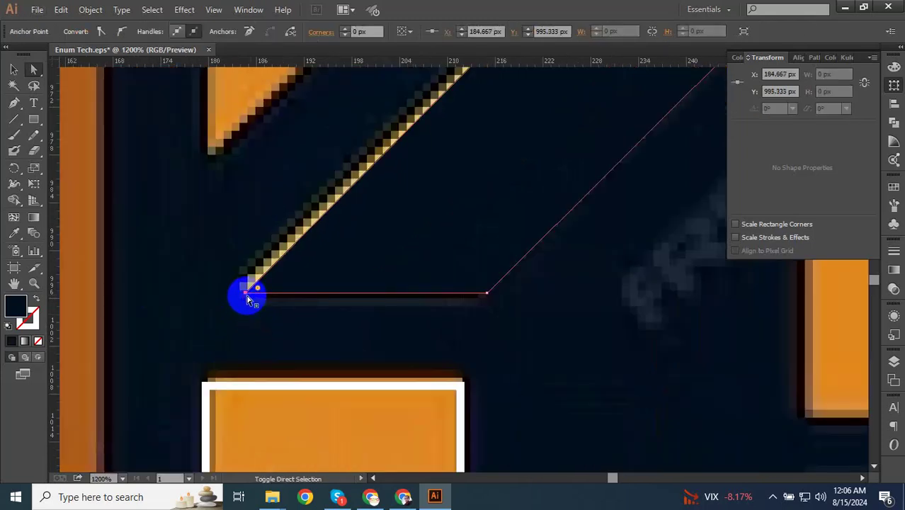
left_click(239, 297)
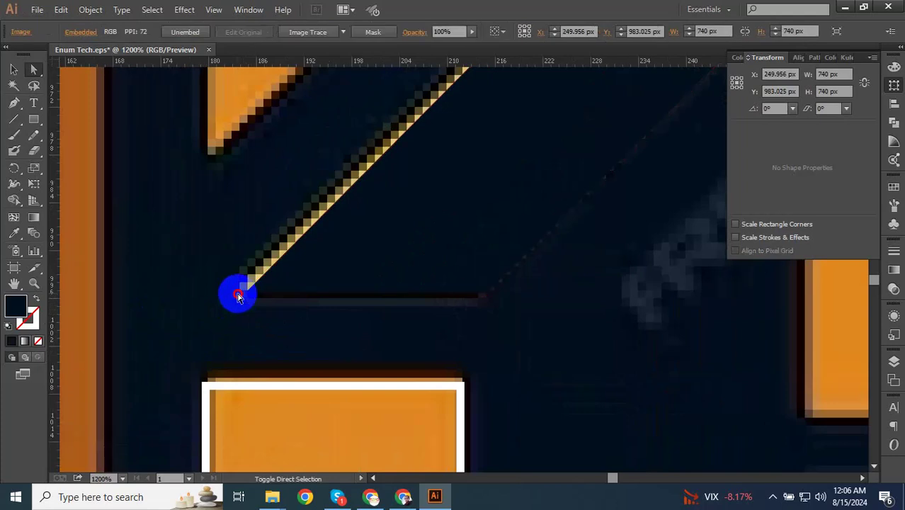
left_click(247, 294)
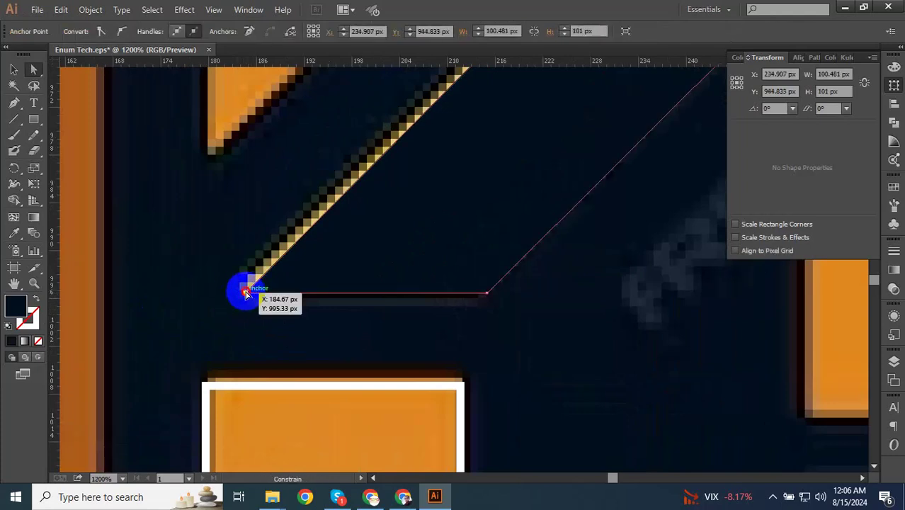
left_click_drag(247, 294, 238, 295)
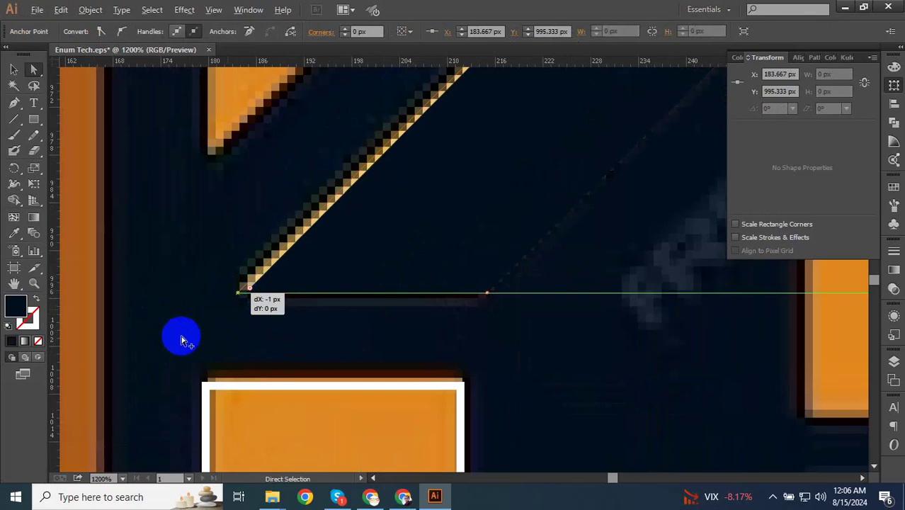
scroll(177, 363, "down", 2)
scroll(177, 364, "down", 4)
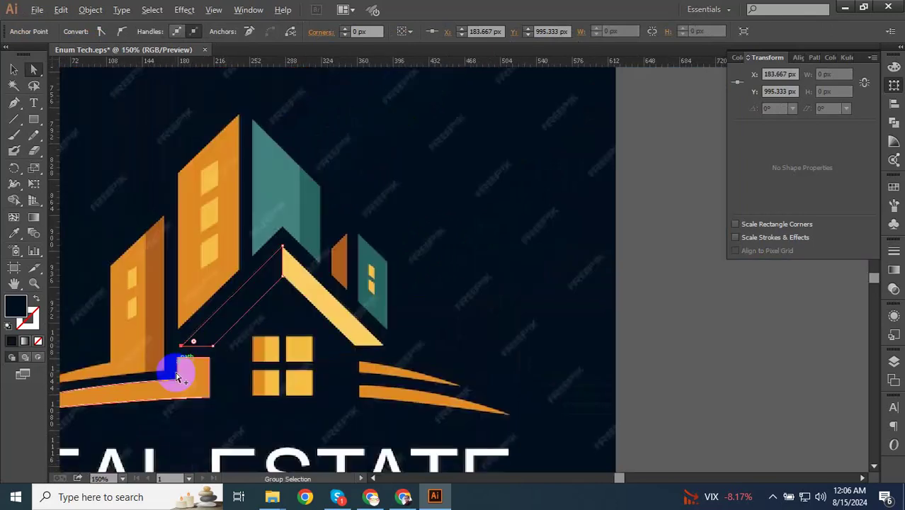
scroll(181, 377, "up", 3)
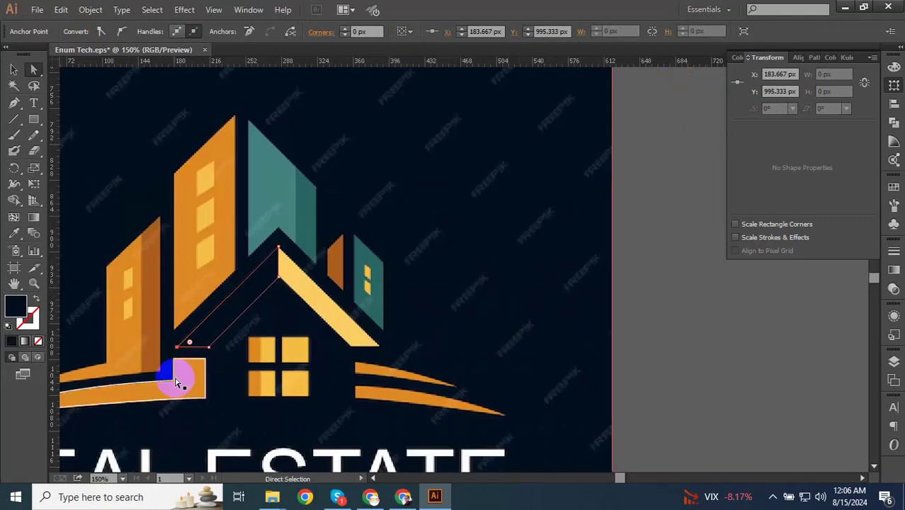
left_click(262, 416)
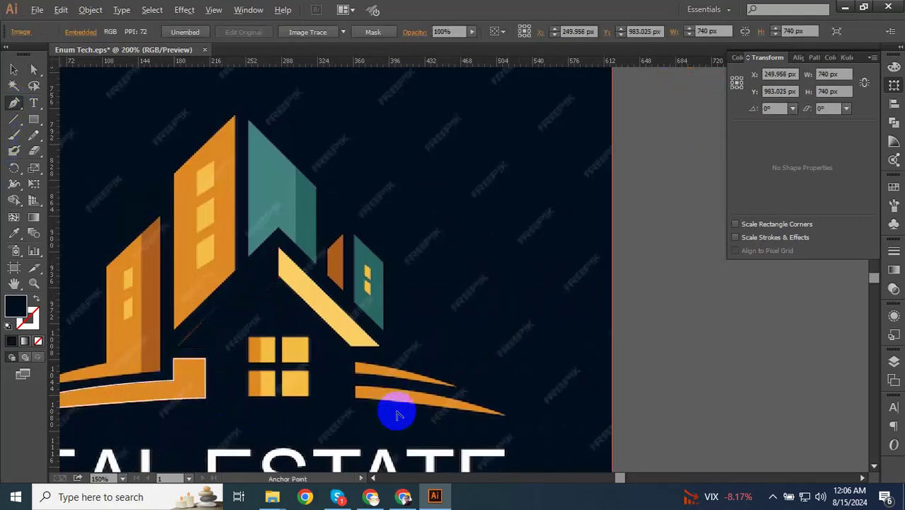
Step: Trace the upper swoosh right of the window as a closed curved path
scroll(394, 408, "up", 2)
scroll(312, 431, "up", 2)
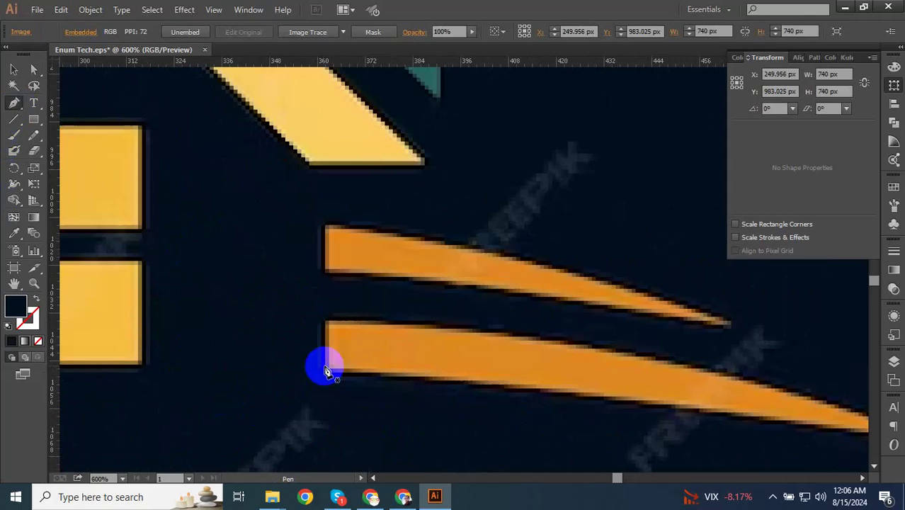
left_click(325, 228)
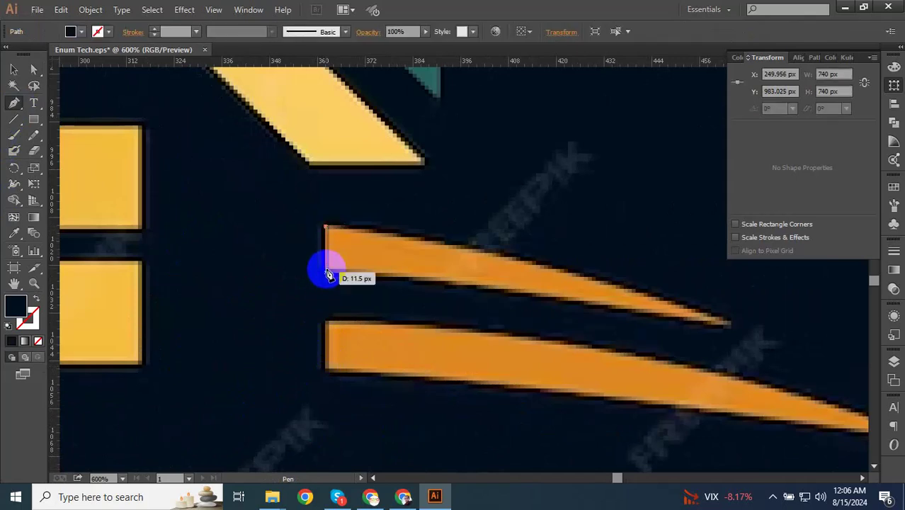
scroll(425, 305, "down", 2)
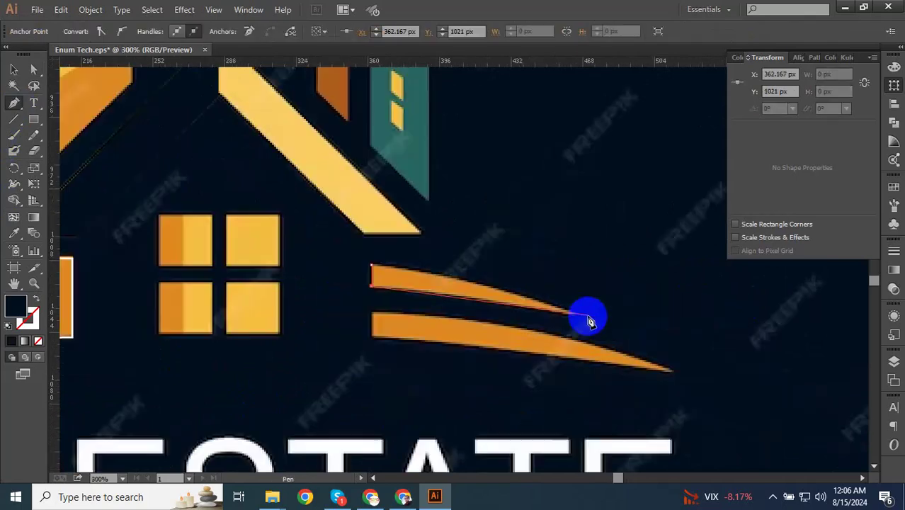
scroll(573, 317, "up", 1)
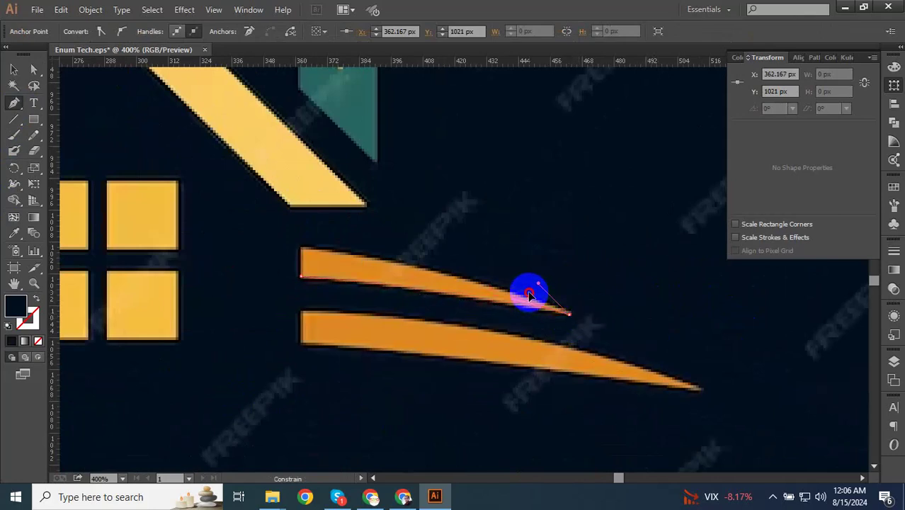
left_click_drag(529, 292, 541, 303)
scroll(334, 265, "up", 1)
mouse_move(278, 241)
left_mouse_down()
mouse_move(110, 243)
mouse_move(121, 246)
left_mouse_up()
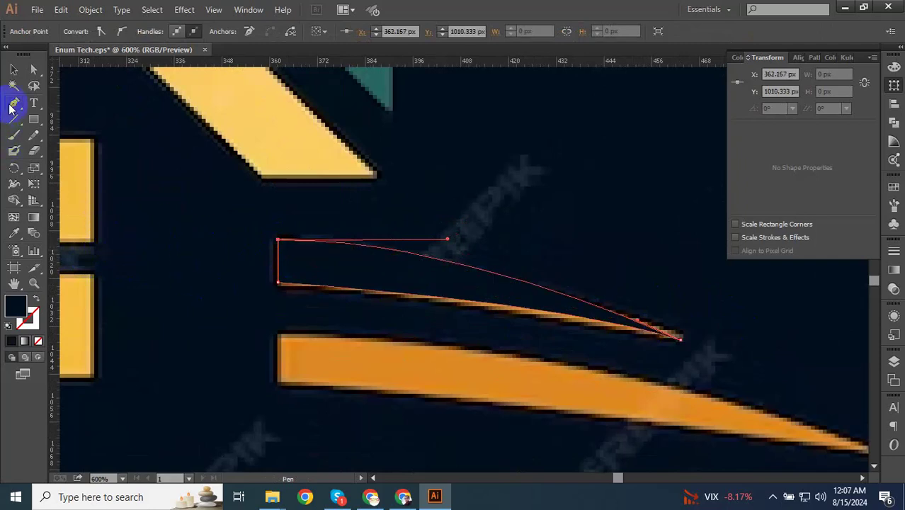
Step: Trace the lower swoosh as a closed curved path, then deselect
left_click(277, 336)
left_click(276, 385)
key("ctrl+minus")
key("ctrl+minus")
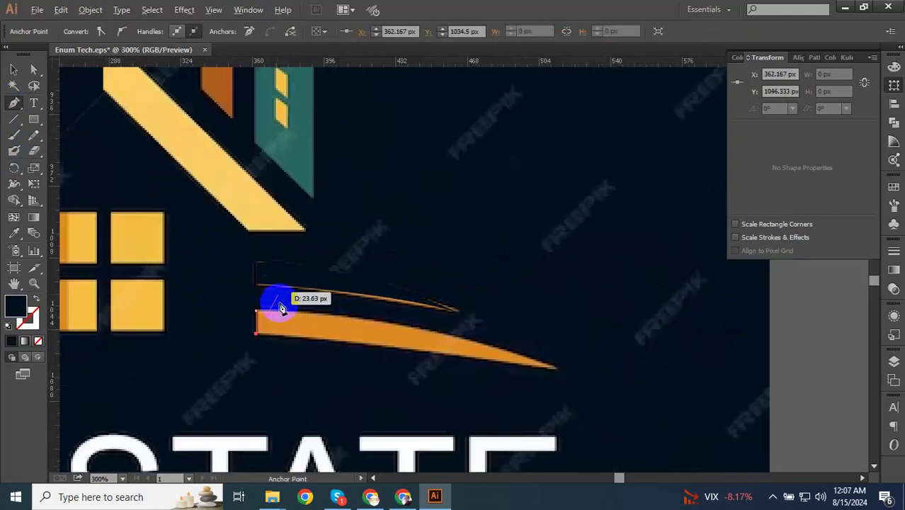
scroll(272, 284, "down", 2)
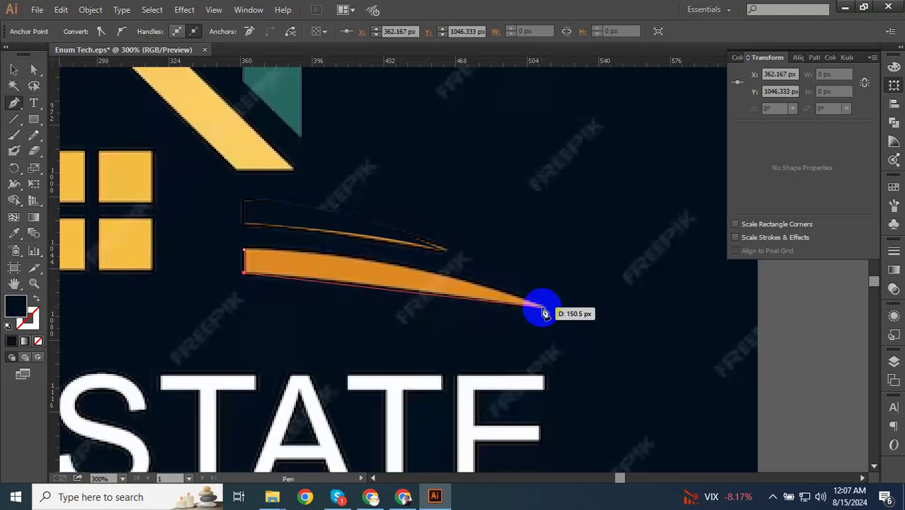
left_click(543, 307)
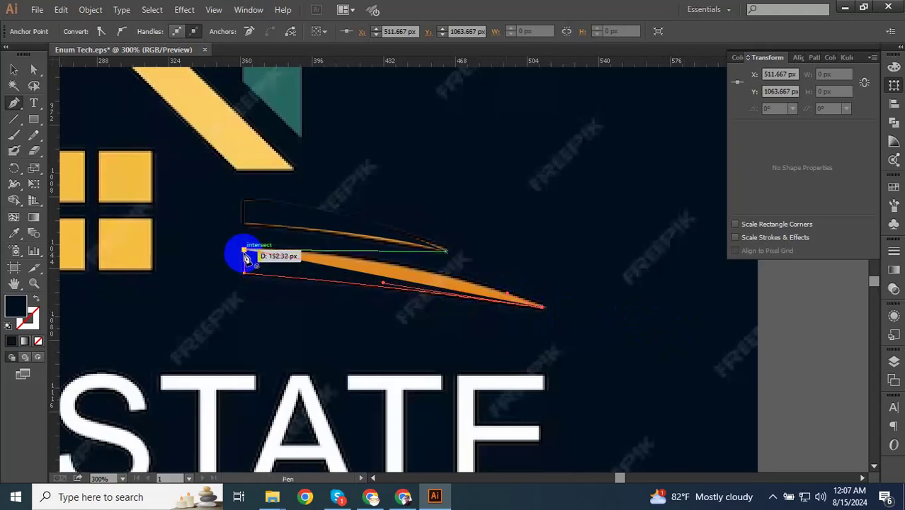
mouse_move(244, 252)
left_mouse_down()
mouse_move(101, 259)
mouse_move(178, 273)
left_mouse_up()
scroll(430, 349, "down", 2)
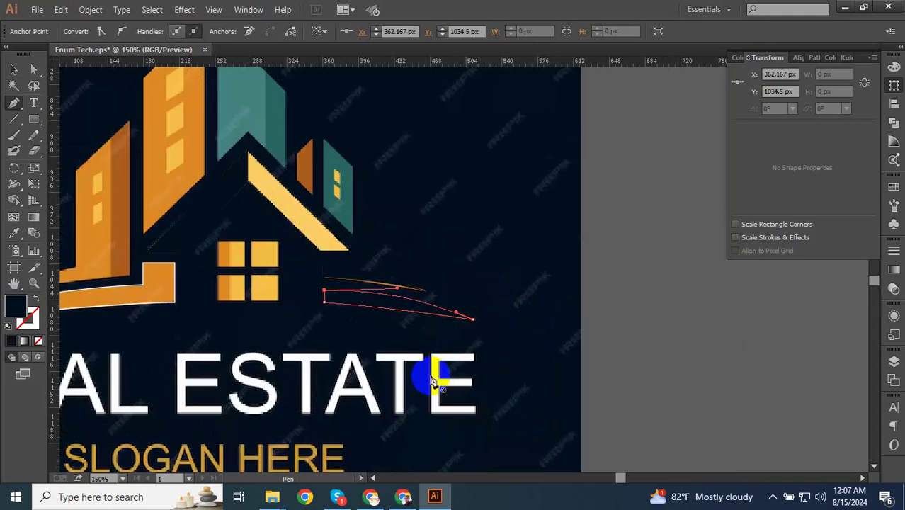
left_click(12, 70)
left_click(293, 273)
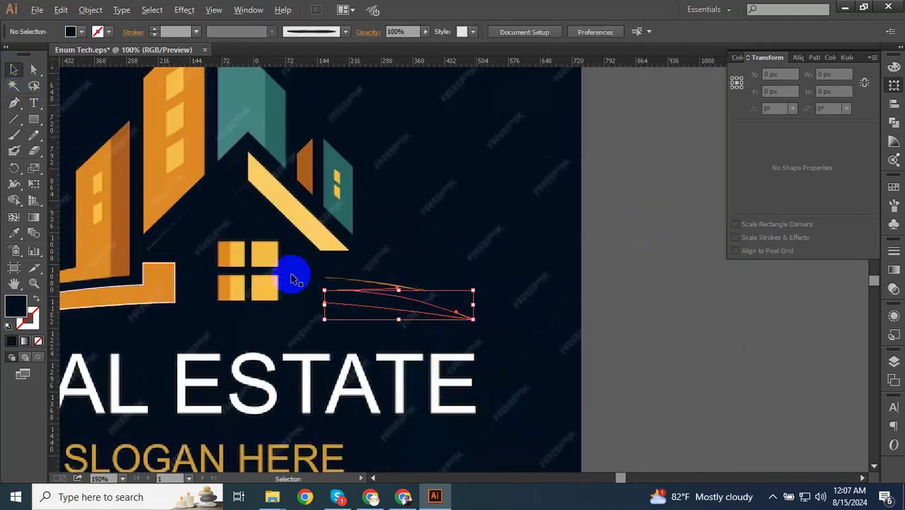
Step: Switch from the house logo collection to the Enum Tech.eps document, fitted in view
scroll(281, 288, "left", 5)
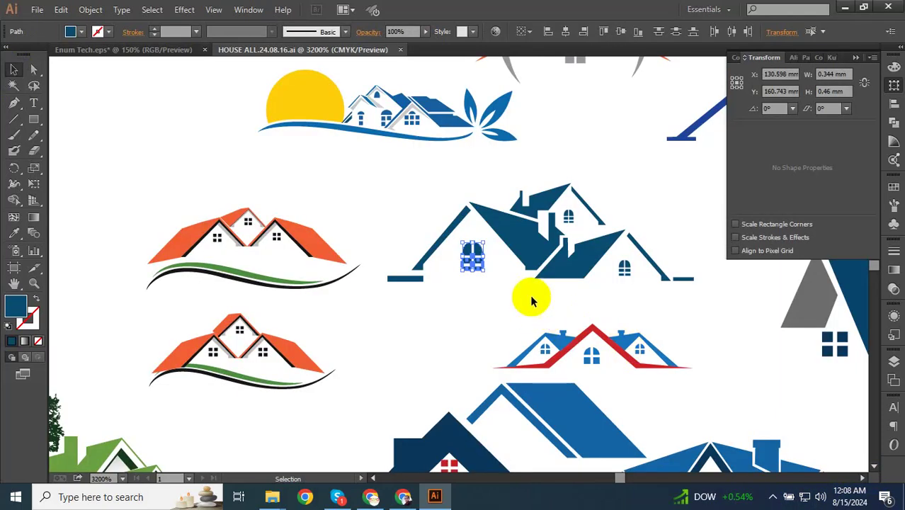
key("ctrl+minus")
left_click(858, 58)
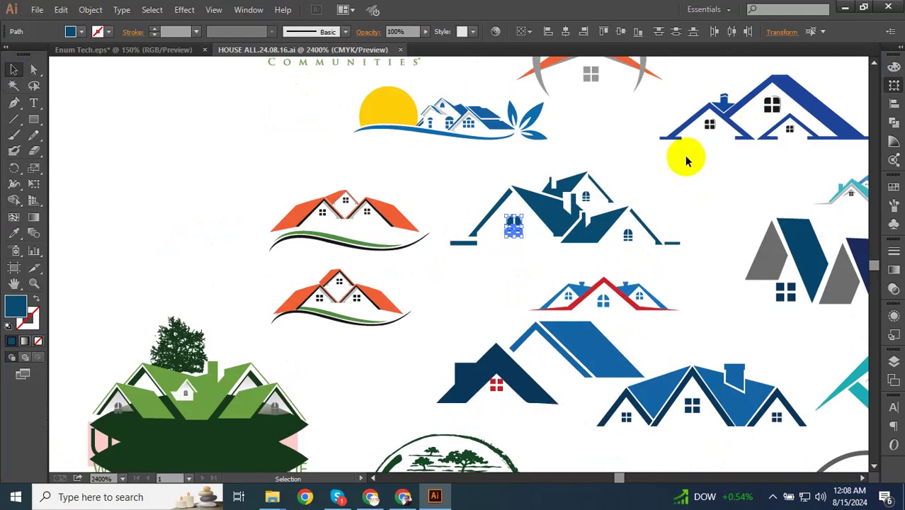
left_click(180, 59)
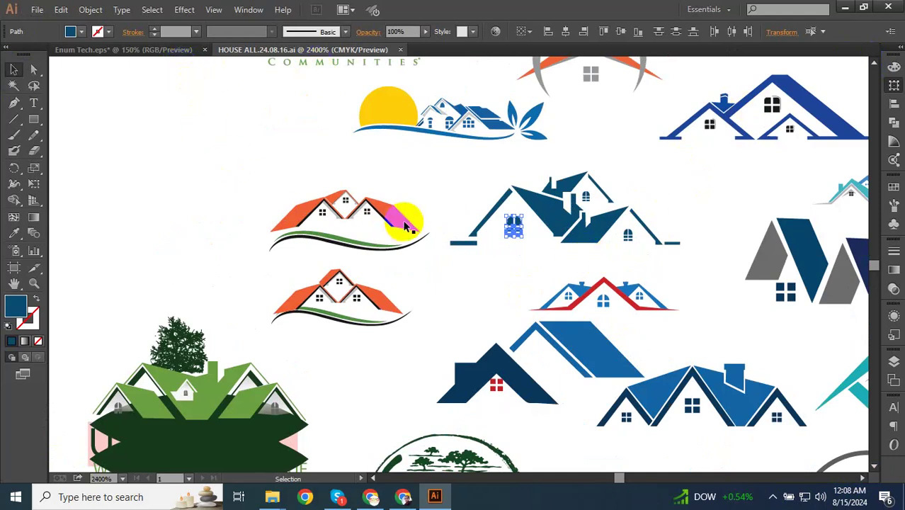
key("ctrl+0")
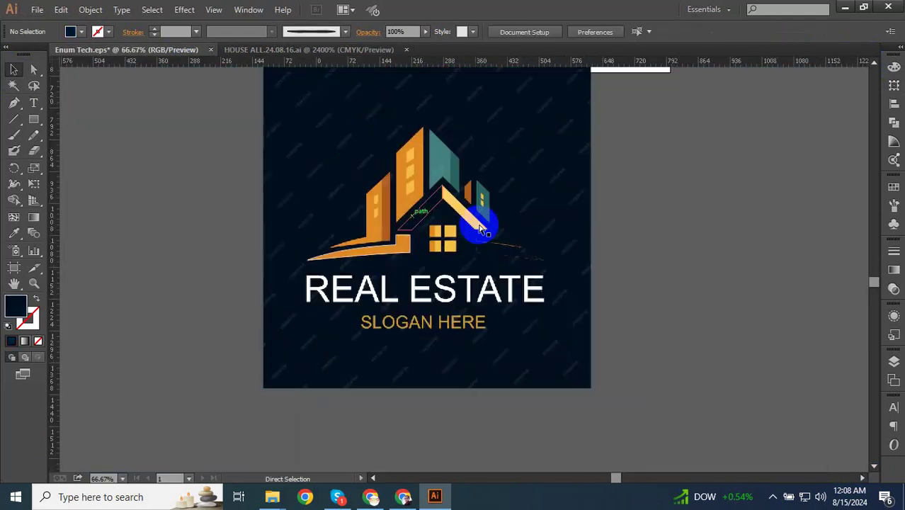
scroll(468, 256, "up", 3)
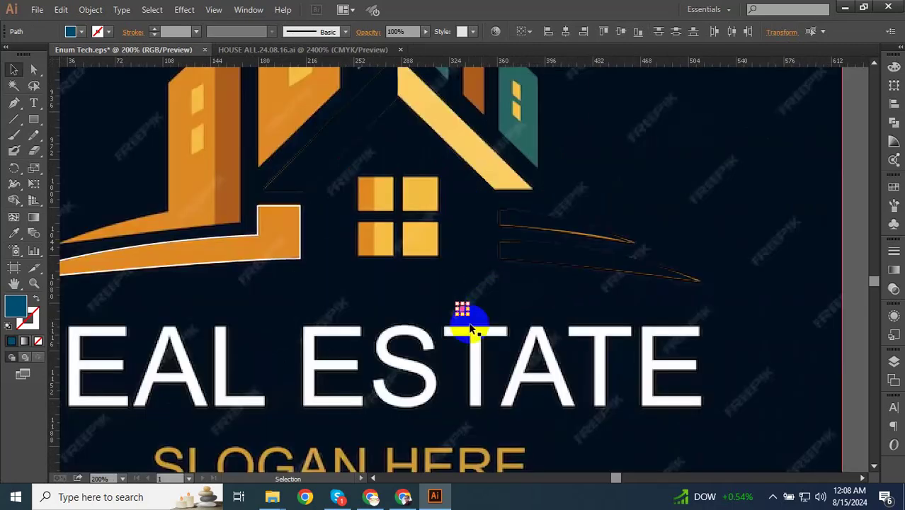
Step: Enlarge the pasted arched window and move it over the square window
mouse_move(462, 310)
left_mouse_down()
mouse_move(747, 432)
mouse_move(494, 208)
left_mouse_up()
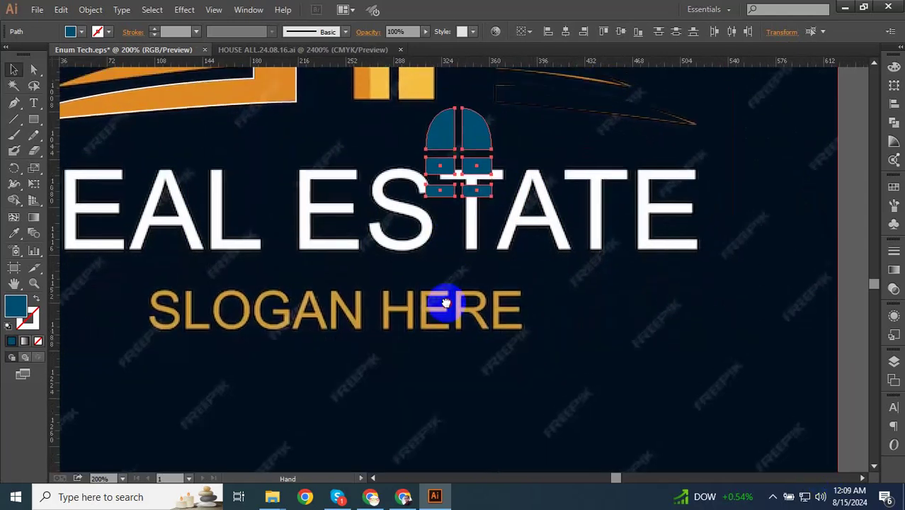
scroll(446, 325, "up", 2)
left_click_drag(489, 241, 416, 145)
scroll(436, 258, "down", 2)
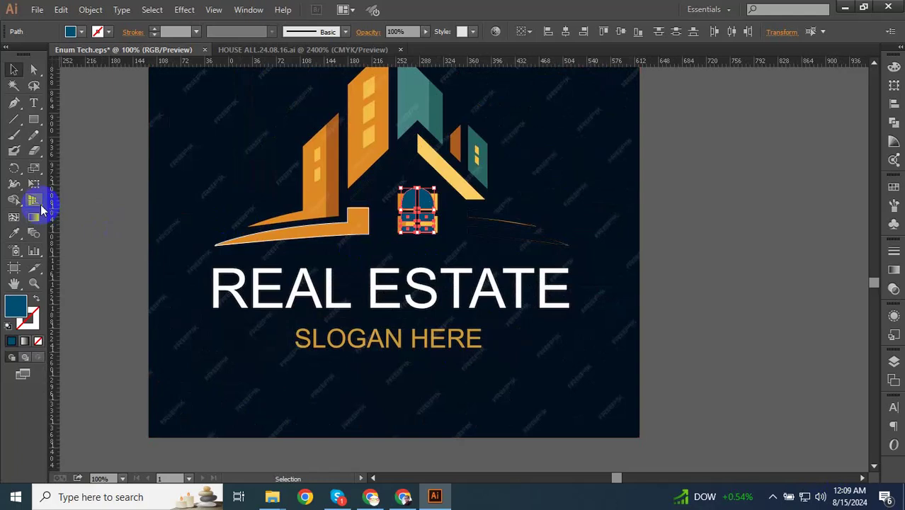
Step: Recolour the arched window dark navy with the Eyedropper, then deselect
left_click(17, 236)
left_click(354, 219)
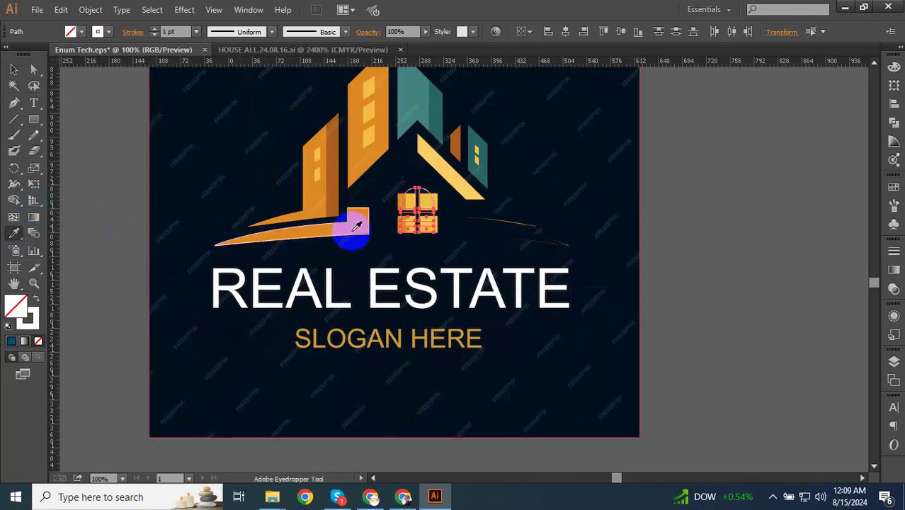
left_click(626, 186)
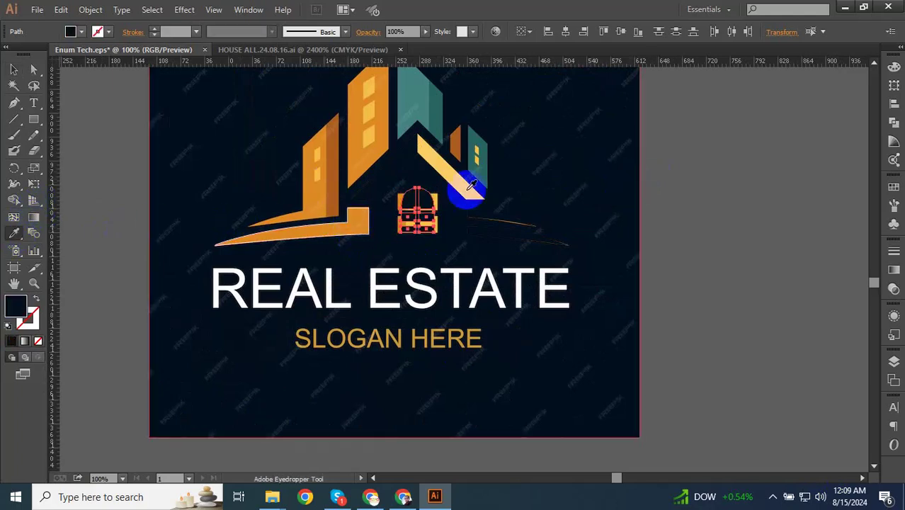
left_click(90, 135)
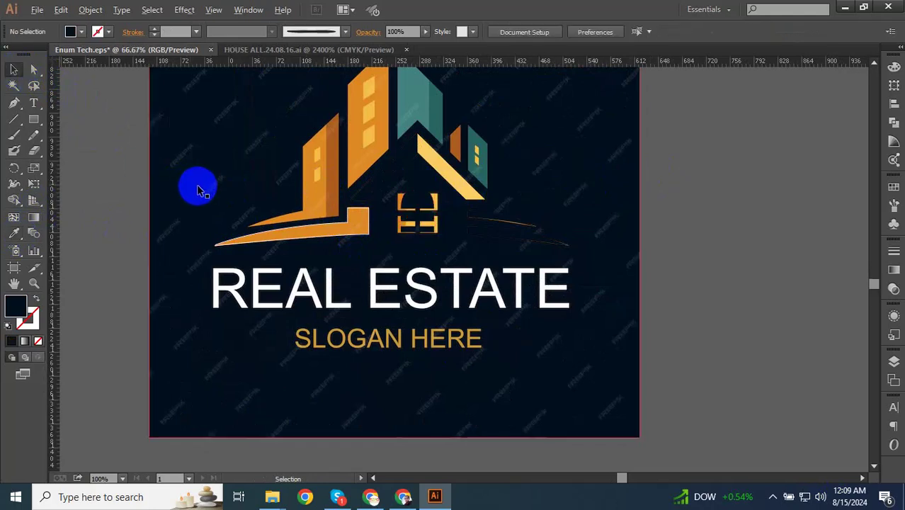
Step: Select the roof and base pieces and fill the base with the roof's dark navy
scroll(194, 186, "down", 2)
left_click_drag(293, 275, 539, 275)
scroll(280, 166, "up", 2)
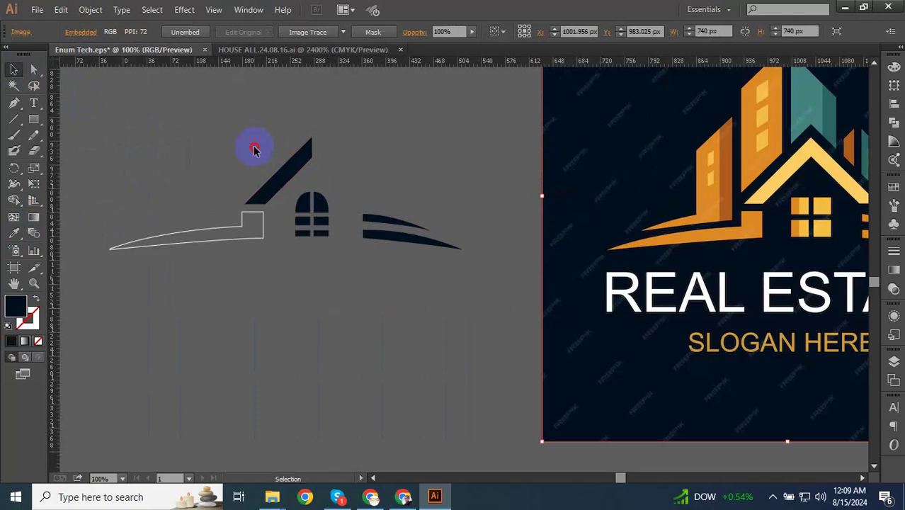
left_click_drag(203, 268, 197, 267)
left_click(15, 236)
left_click(320, 203)
left_click(15, 72)
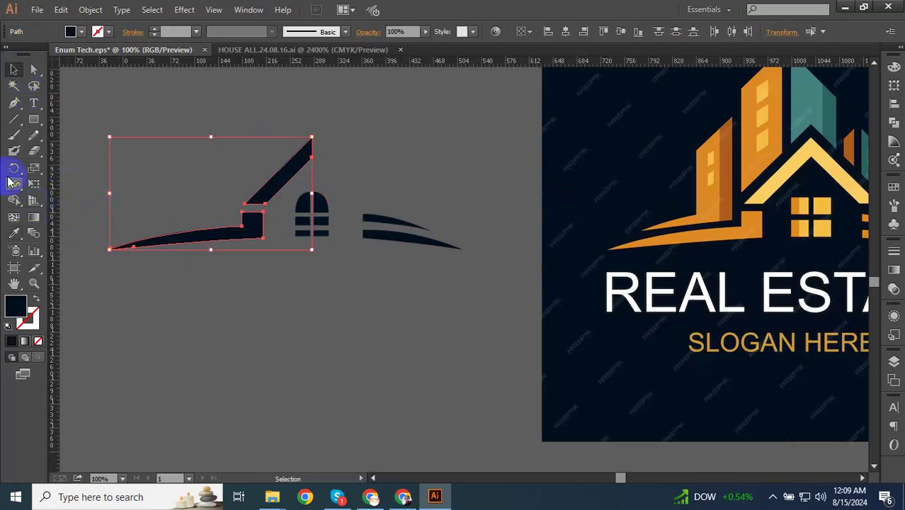
Step: Open the Reflect tool options for the selected roof-and-base half
left_click(13, 170)
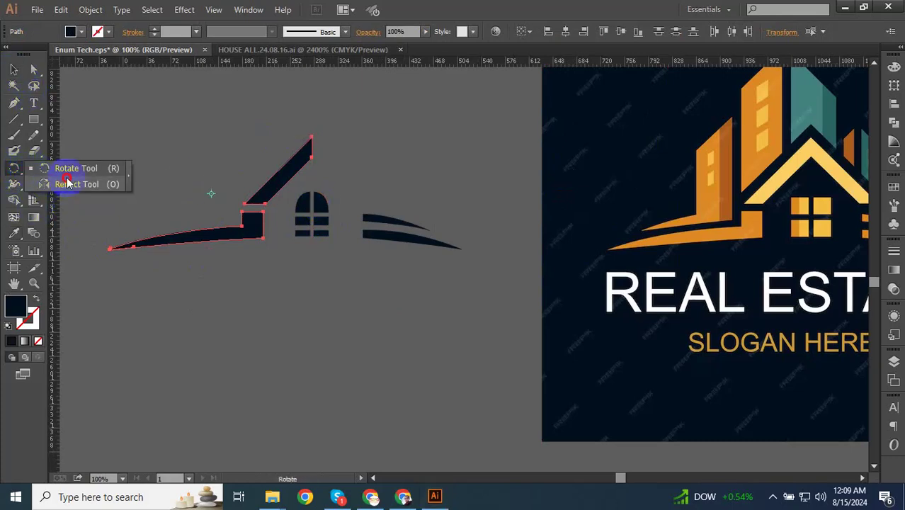
left_click_drag(25, 171, 56, 186)
left_click(14, 70)
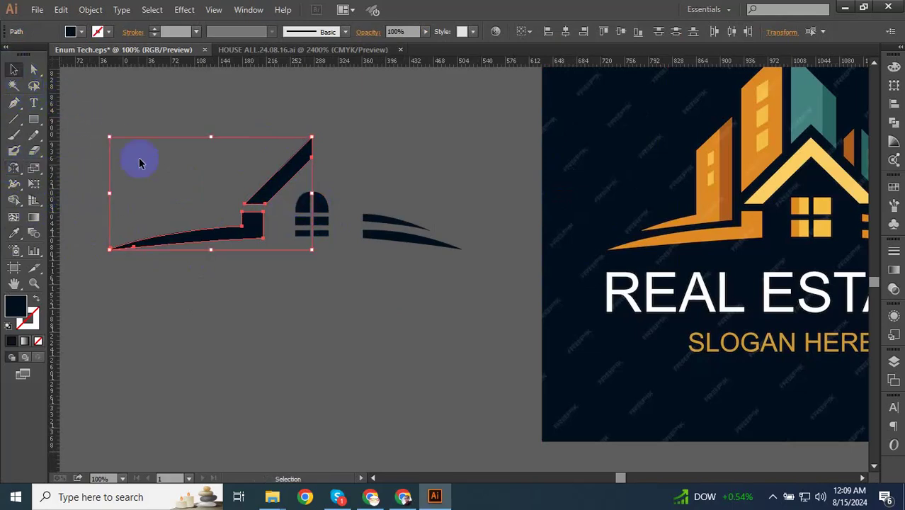
double_click(11, 169)
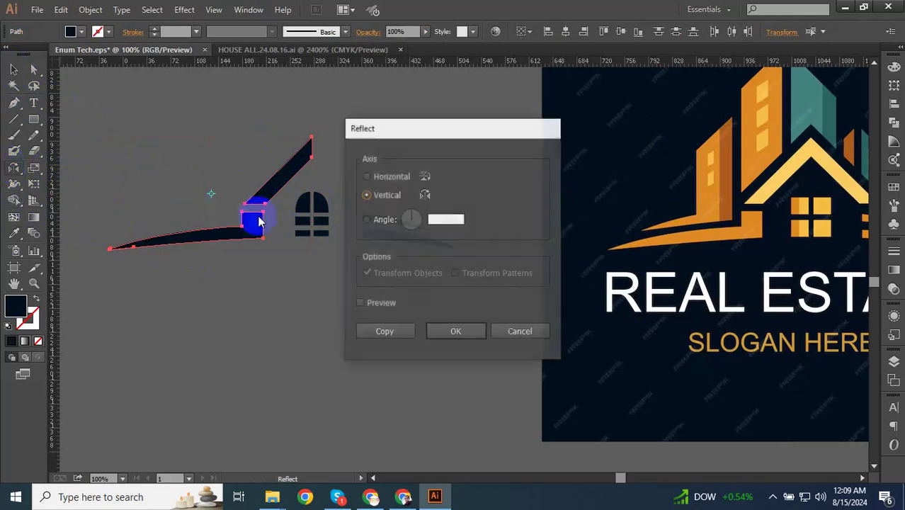
Step: Make a vertical mirrored copy of the half and slide it straight right
left_click(381, 305)
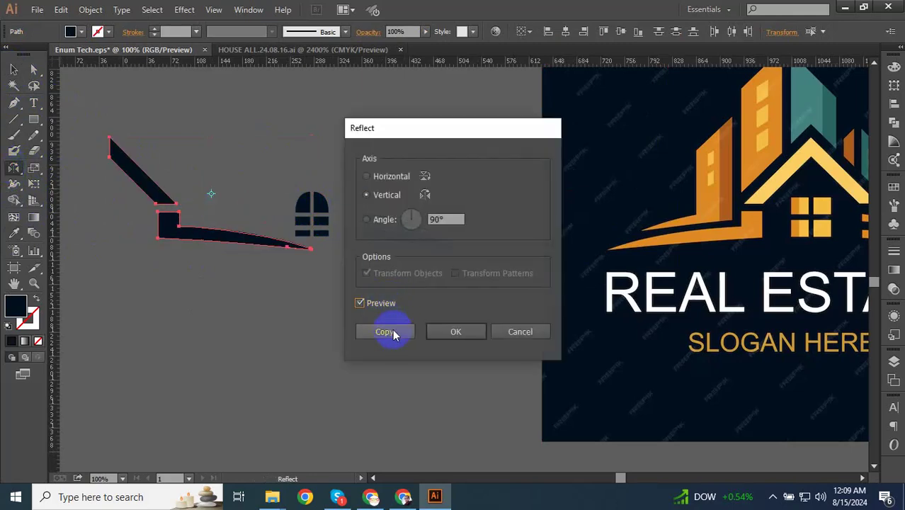
left_click(385, 331)
left_click(15, 73)
left_click(107, 157)
left_click_drag(140, 179, 338, 180)
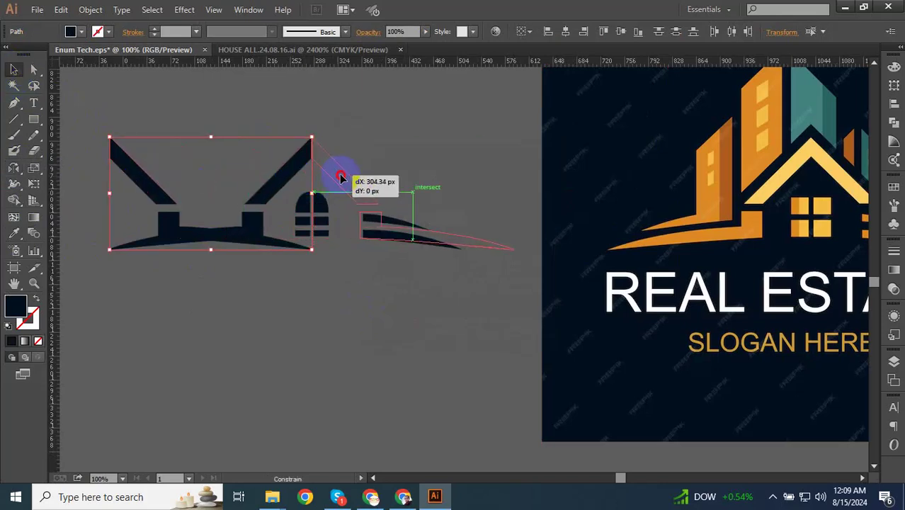
left_click_drag(340, 180, 341, 179)
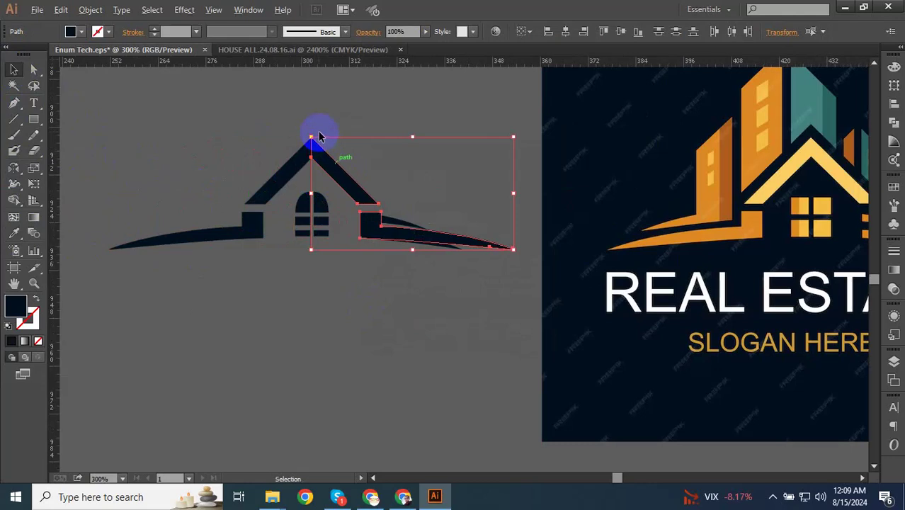
Step: Nudge the right roof half until both halves meet cleanly at the apex
scroll(318, 137, "up", 2)
left_click(346, 161)
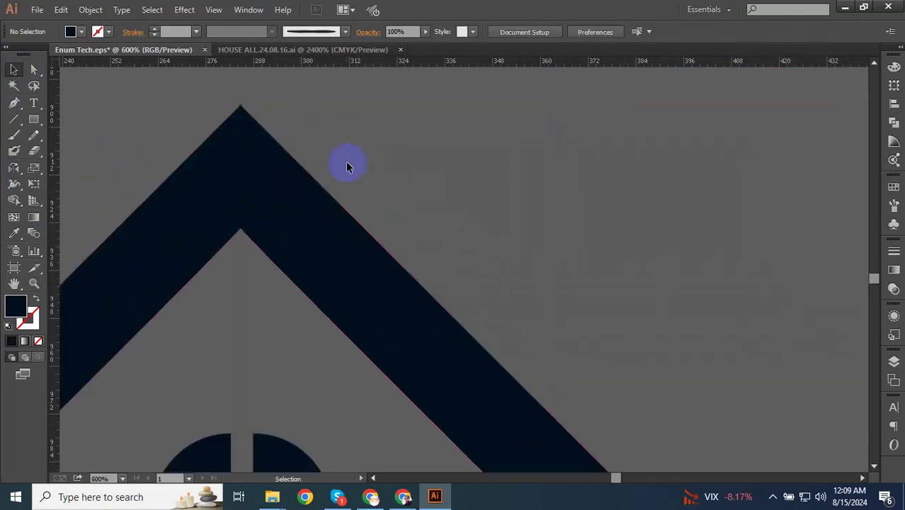
left_click(275, 180)
scroll(268, 243, "up", 3)
scroll(237, 186, "up", 3)
left_click_drag(284, 206, 350, 231)
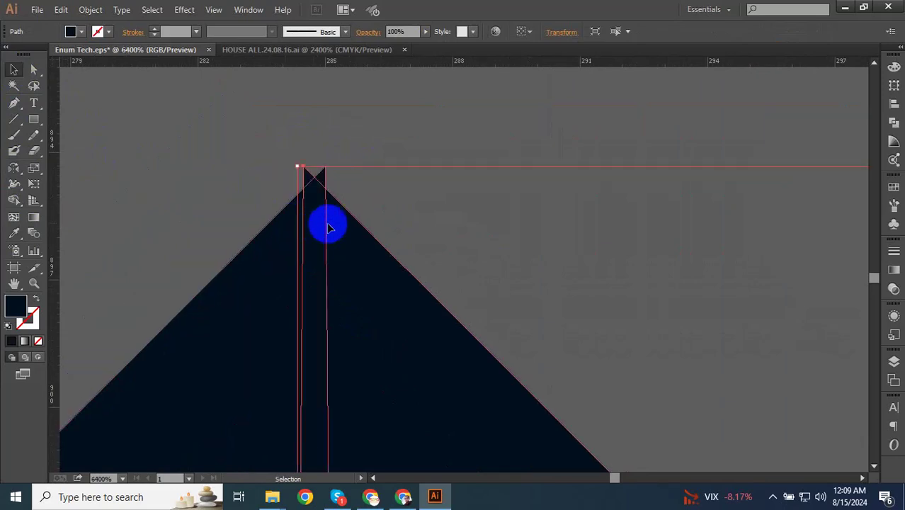
left_click_drag(360, 228, 411, 230)
left_click(441, 223)
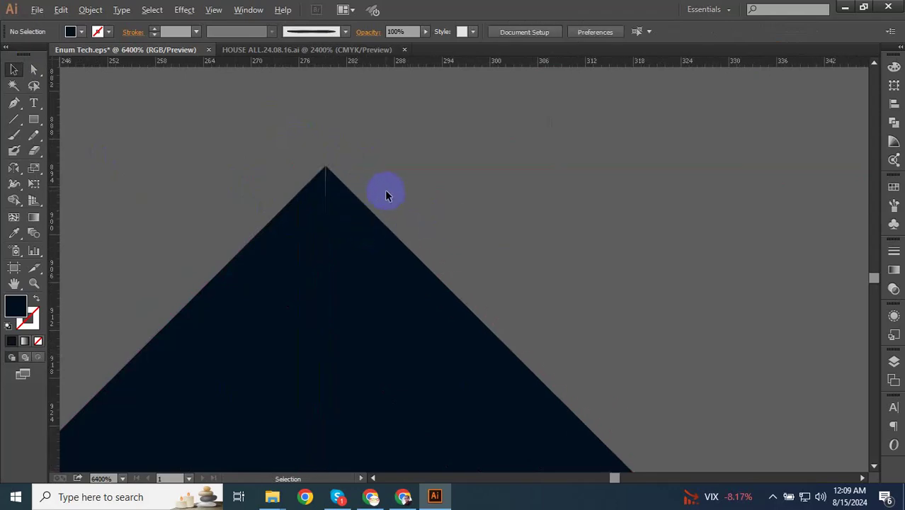
Step: Check the right swoosh piece, then select every piece of the house mark
scroll(437, 214, "down", 5)
scroll(397, 213, "down", 3)
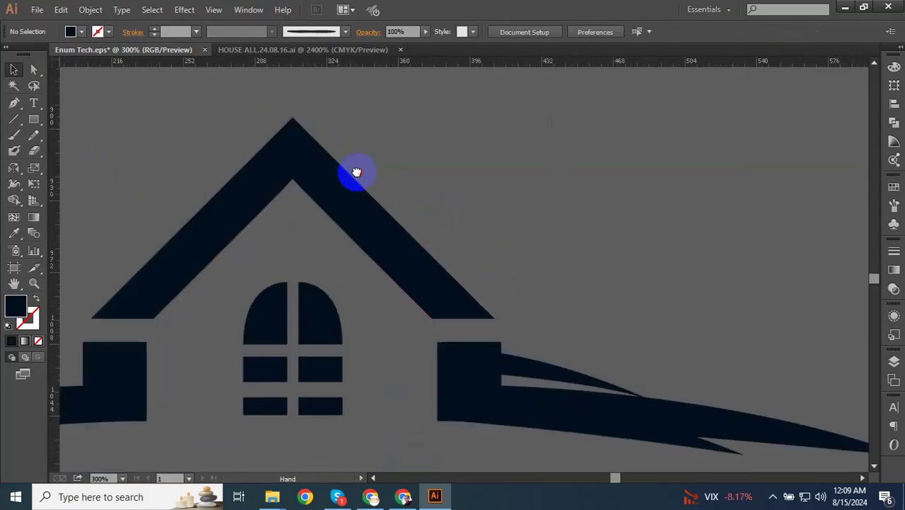
scroll(356, 177, "down", 1)
scroll(588, 326, "down", 2)
left_click(598, 305)
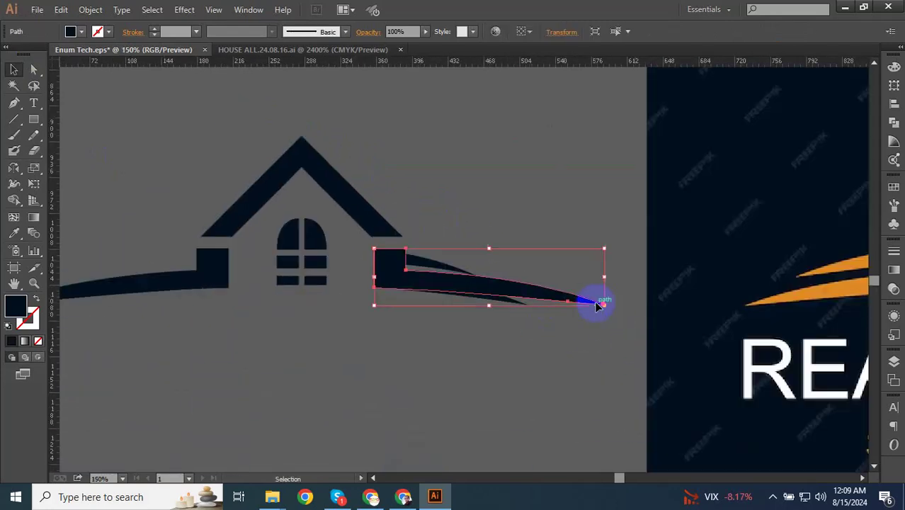
key("ctrl+shift+a")
scroll(462, 358, "down", 1)
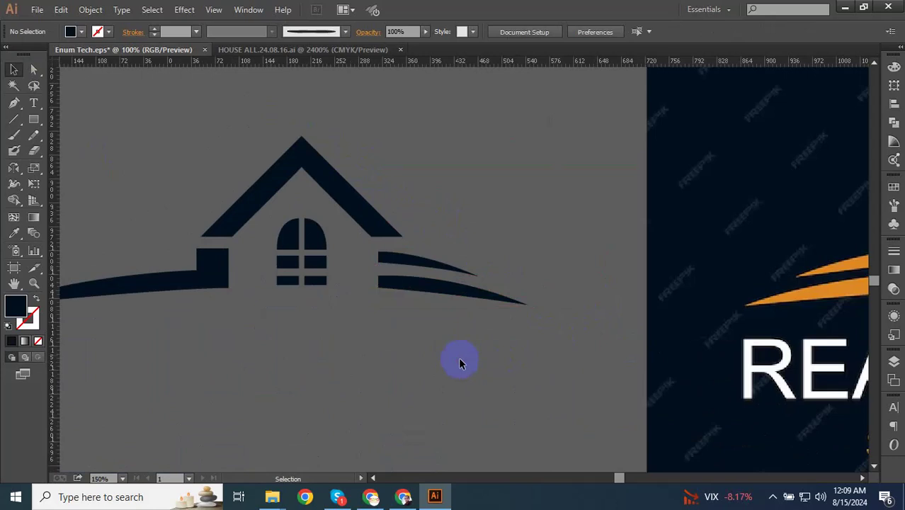
left_click_drag(496, 384, 162, 284)
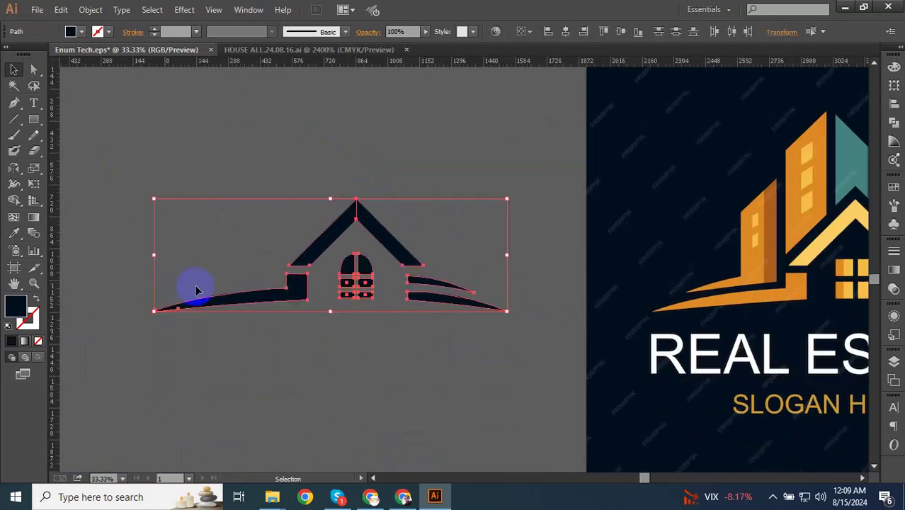
Step: Copy the house mark above the Upfront Pest text and move the Real Estate image aside
scroll(212, 291, "down", 3)
scroll(230, 297, "down", 2)
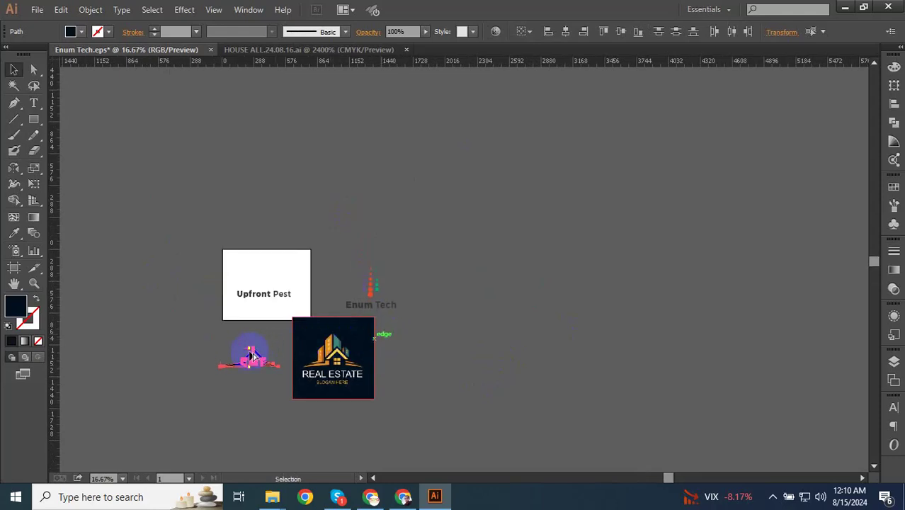
left_click_drag(264, 369, 296, 193)
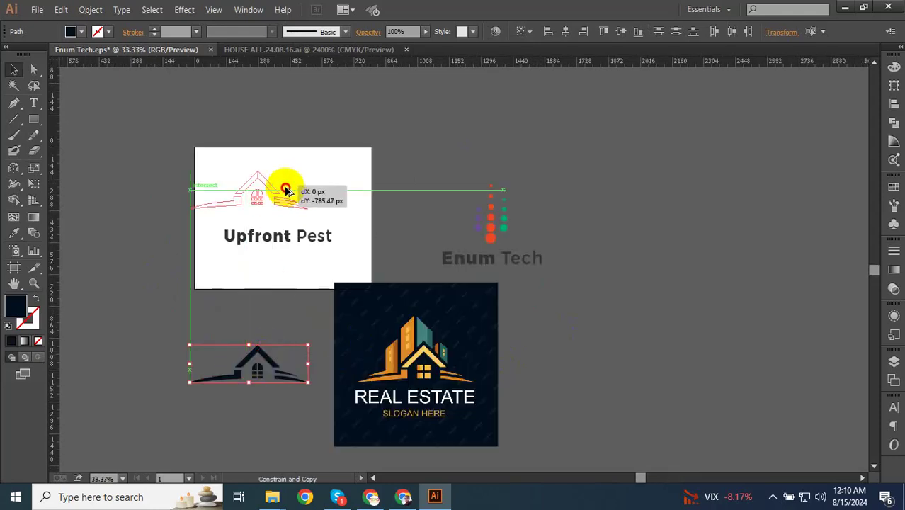
left_click_drag(296, 194, 296, 194)
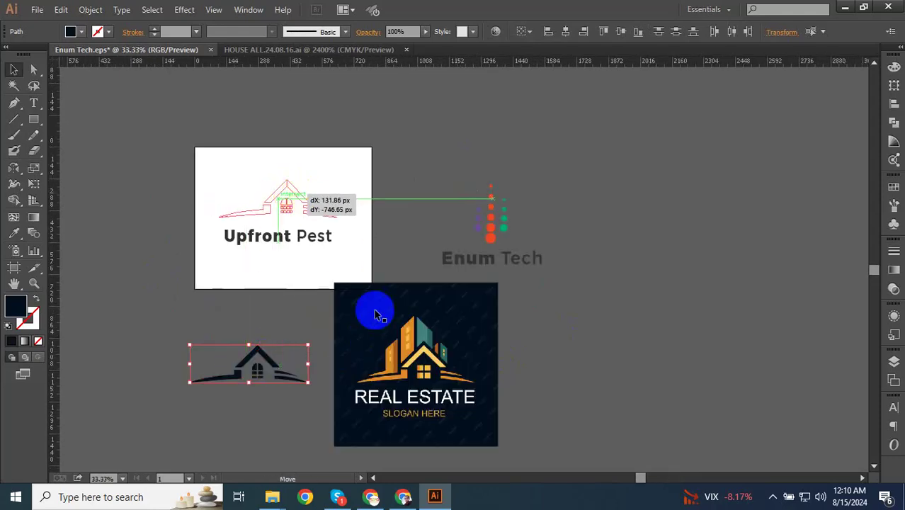
left_click_drag(374, 309, 560, 328)
Step: Group the house pieces and centre the mark just above the text
scroll(237, 212, "up", 3)
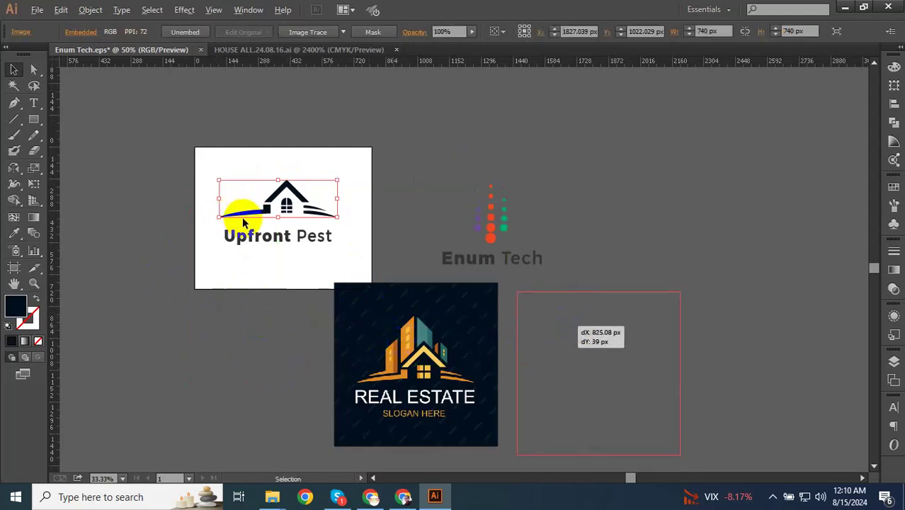
left_click_drag(293, 222, 348, 196)
right_click(382, 178)
left_click(415, 238)
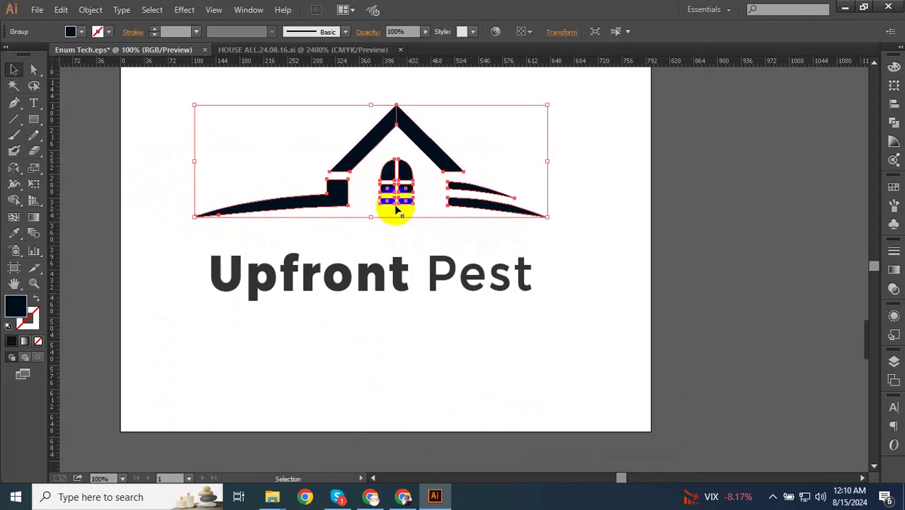
left_click_drag(394, 212, 387, 235)
left_click(407, 328)
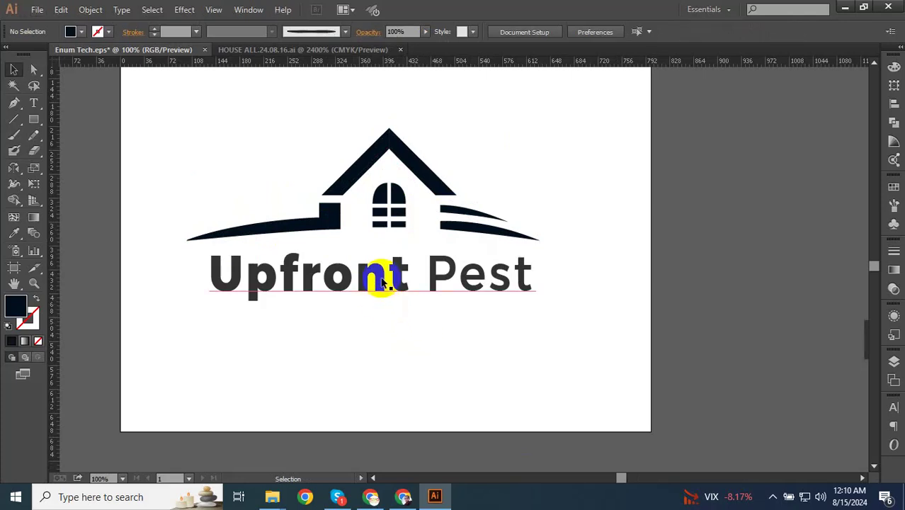
Step: Recolour the word 'Upfront' to the roof's dark navy using the Eyedropper
scroll(381, 280, "up", 2)
scroll(383, 276, "down", 1)
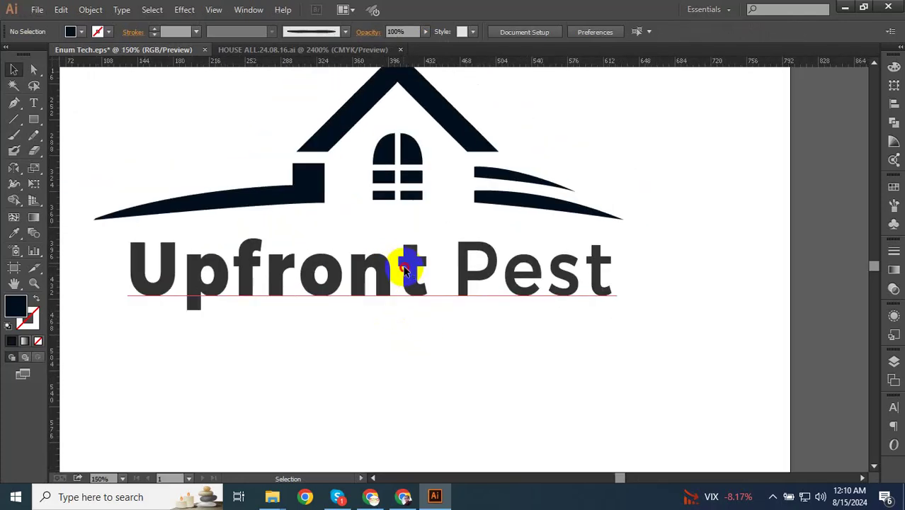
double_click(420, 263)
left_click_drag(421, 264, 131, 262)
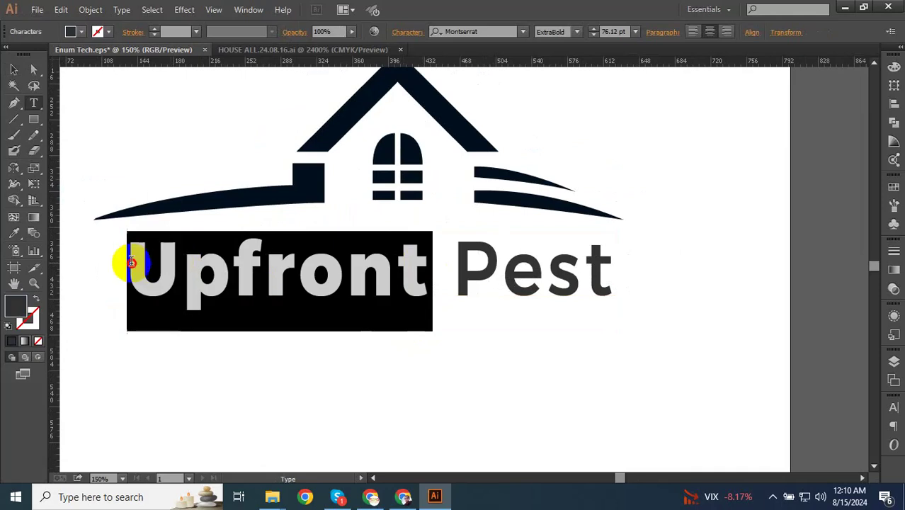
left_click(14, 233)
left_click(268, 190)
left_click(14, 69)
left_click(393, 195)
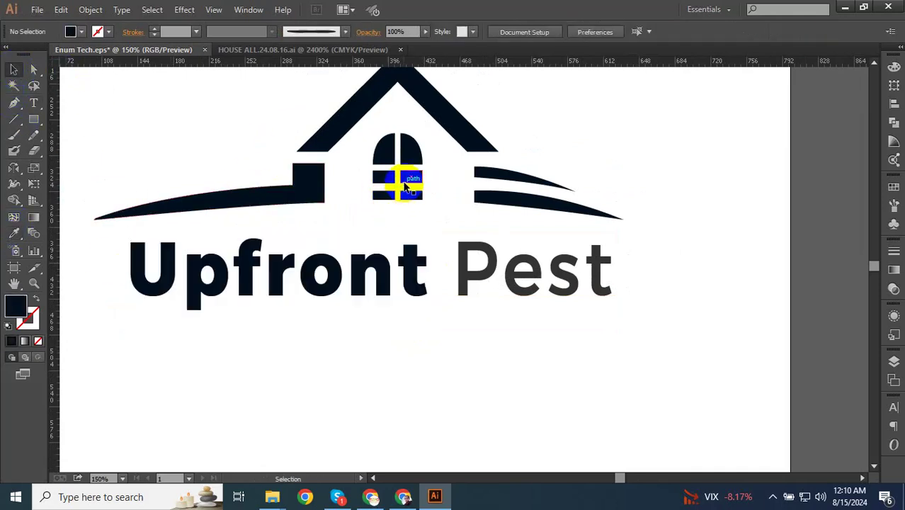
Step: Inside the house group, give the arched window the dark grey of 'Pest', then fit the artboard
left_click(376, 151)
double_click(386, 154)
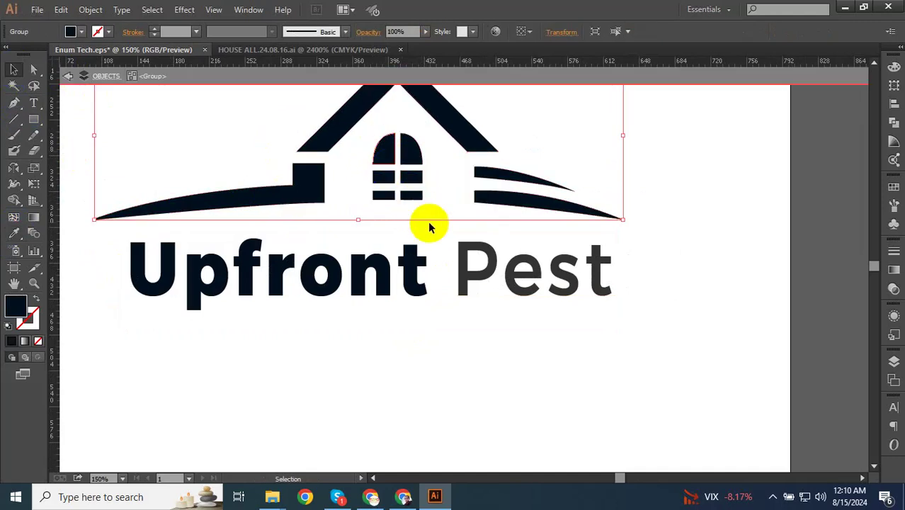
left_click(373, 145)
left_click(15, 235)
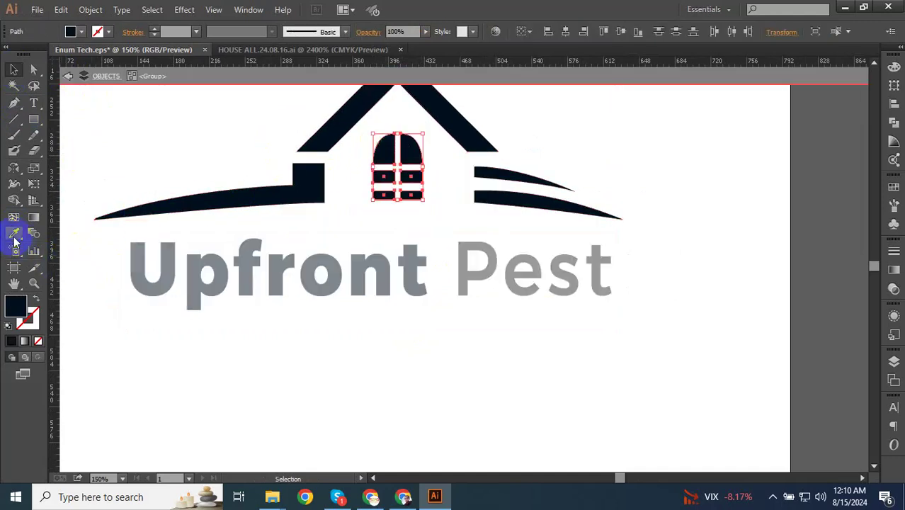
left_click(516, 287)
double_click(386, 244)
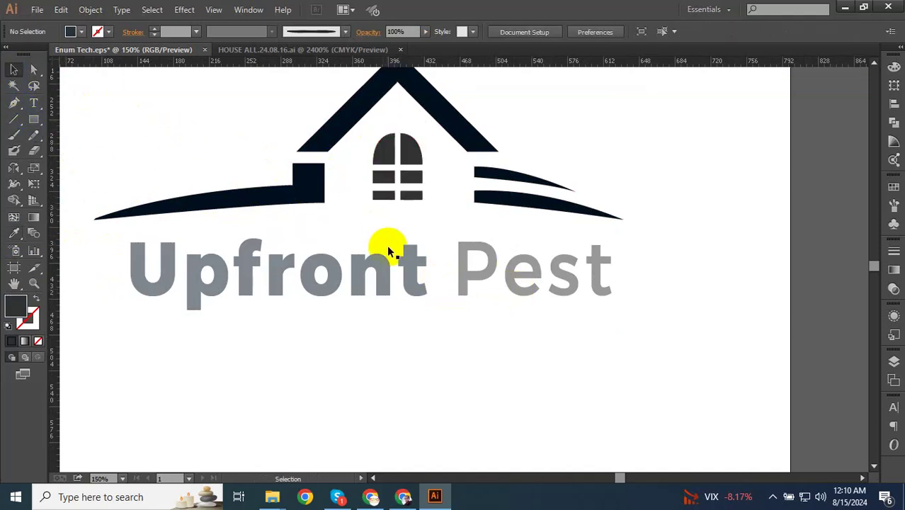
key("ctrl+0")
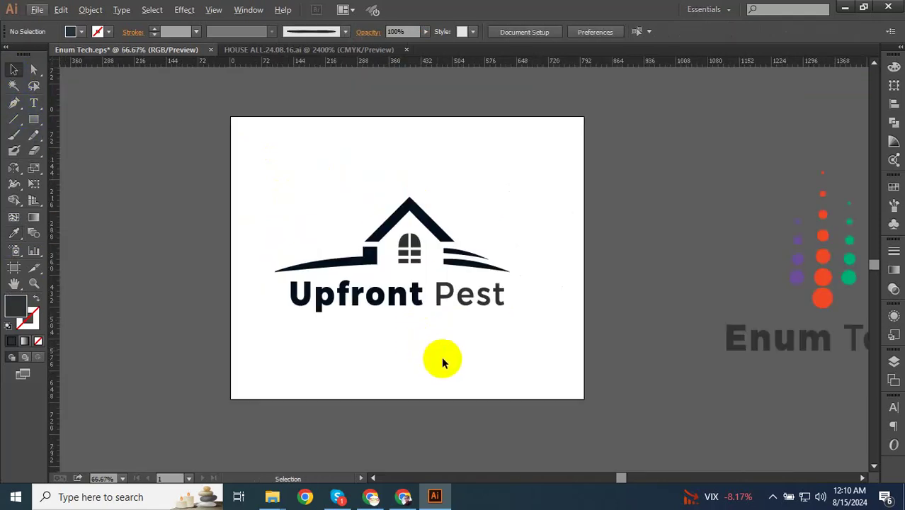